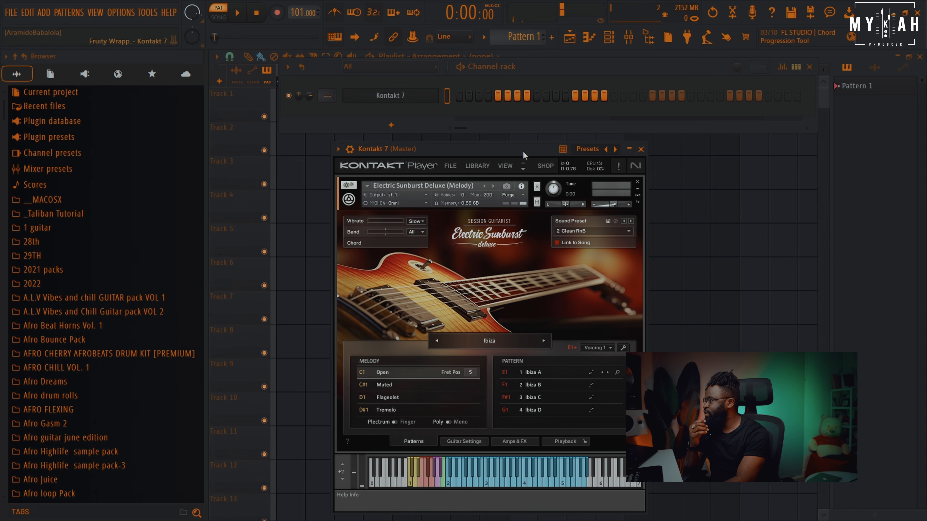
Open the piano roll for Kontakt 7 and place an F5, B5 and D6 chord at the start of bar 1
left_click(489, 39)
left_click(553, 58)
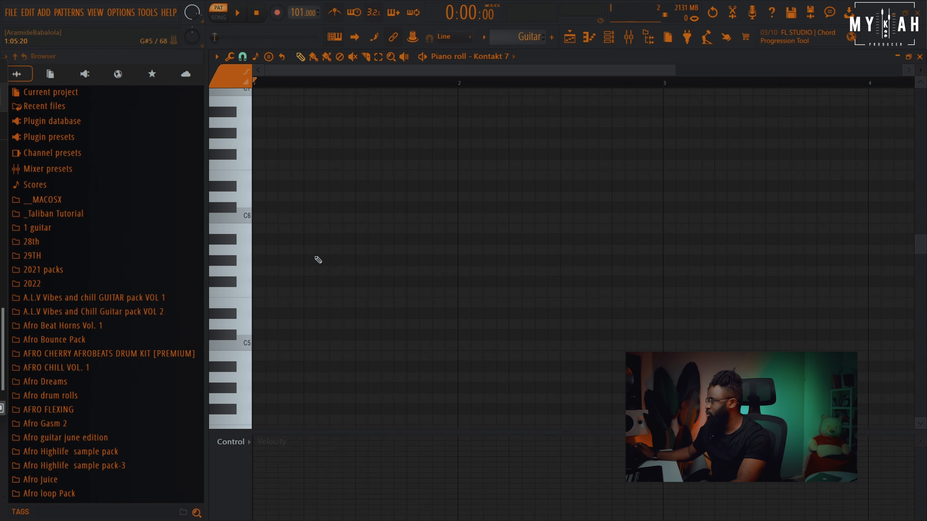
left_click(259, 292)
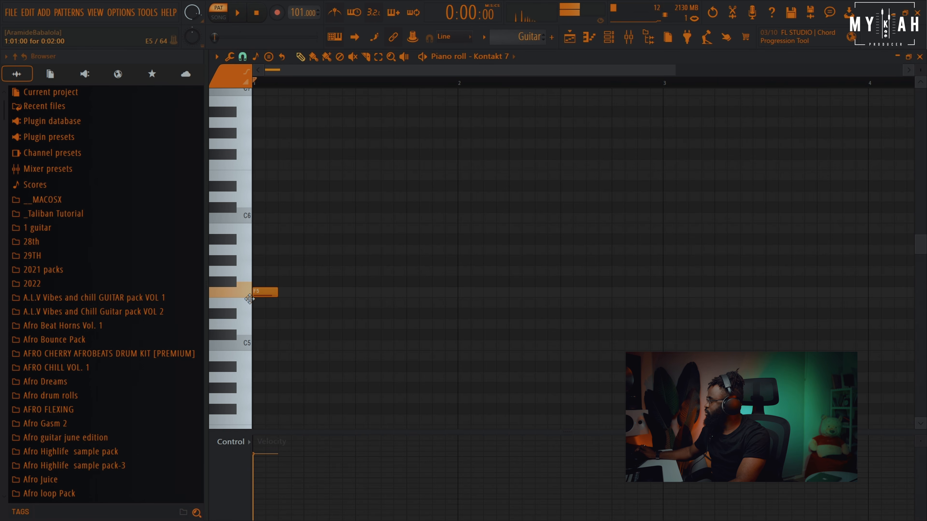
left_click_drag(307, 254, 244, 240)
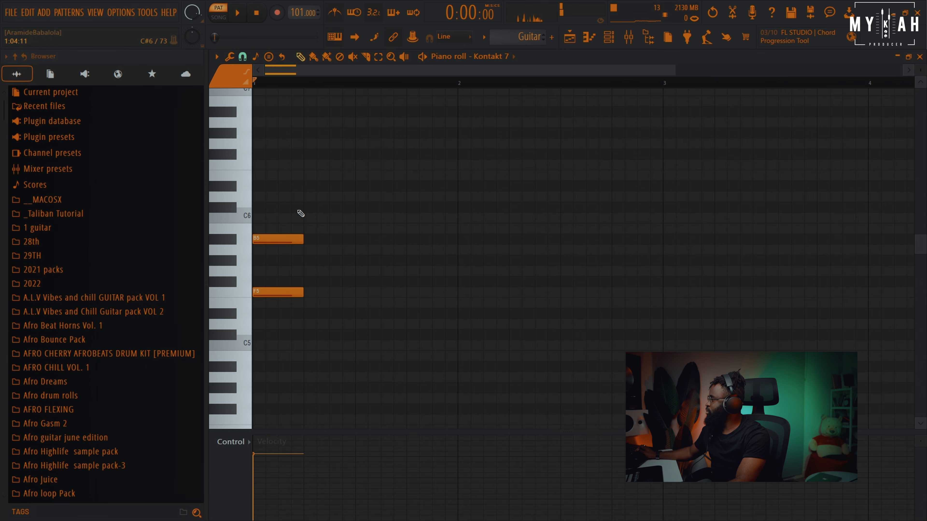
left_click_drag(292, 200, 243, 199)
Select all the chord notes, lengthen them, and play the pattern back
key("ctrl+a")
left_click_drag(303, 240, 355, 239)
key("space")
key("space")
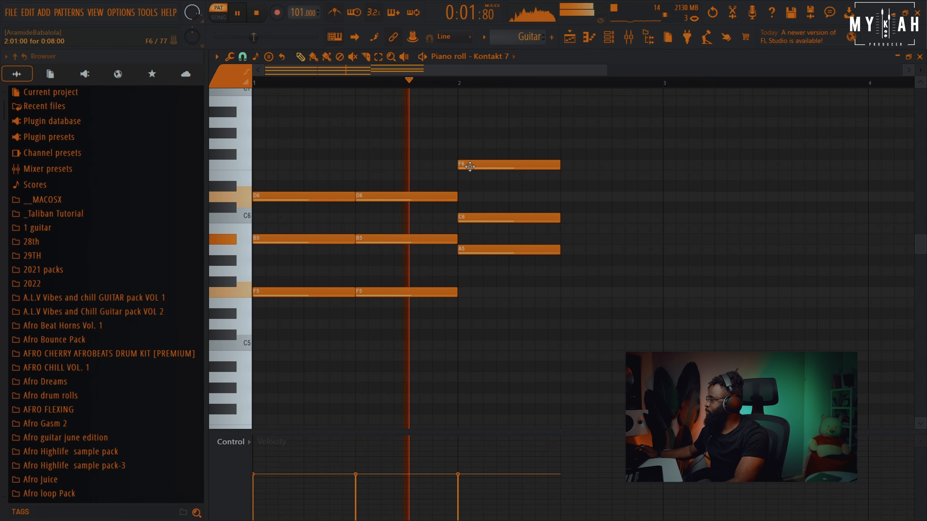
key("space")
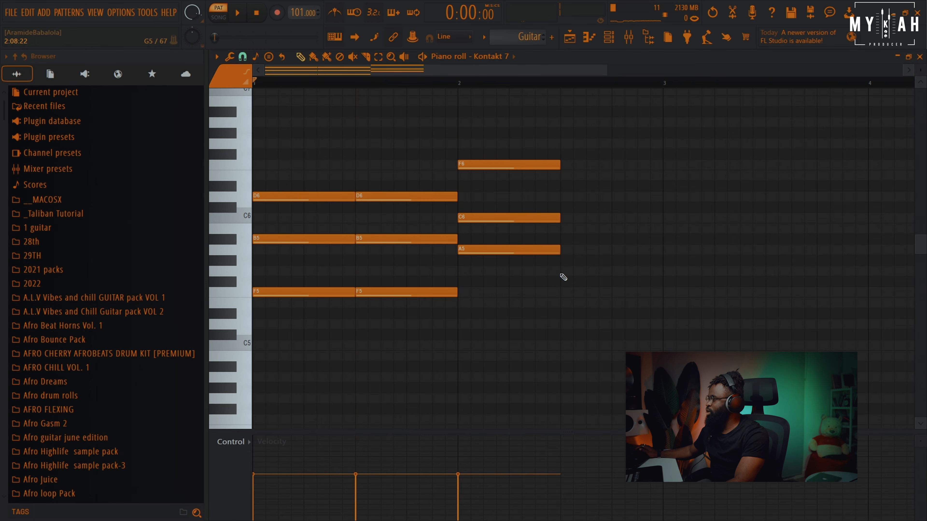
Add a G5, C6 and E6 chord after the chord at bar 2 and preview it
left_click(560, 273)
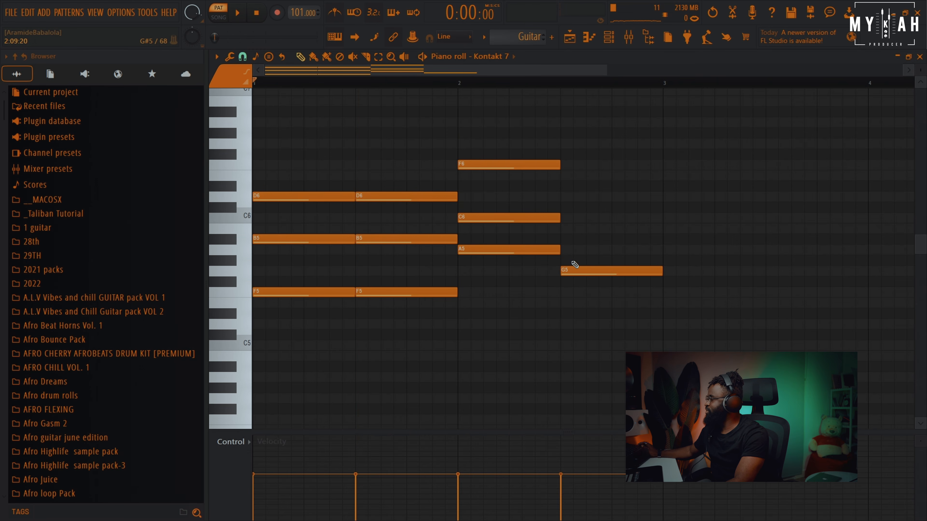
left_click(563, 218)
left_click(562, 175)
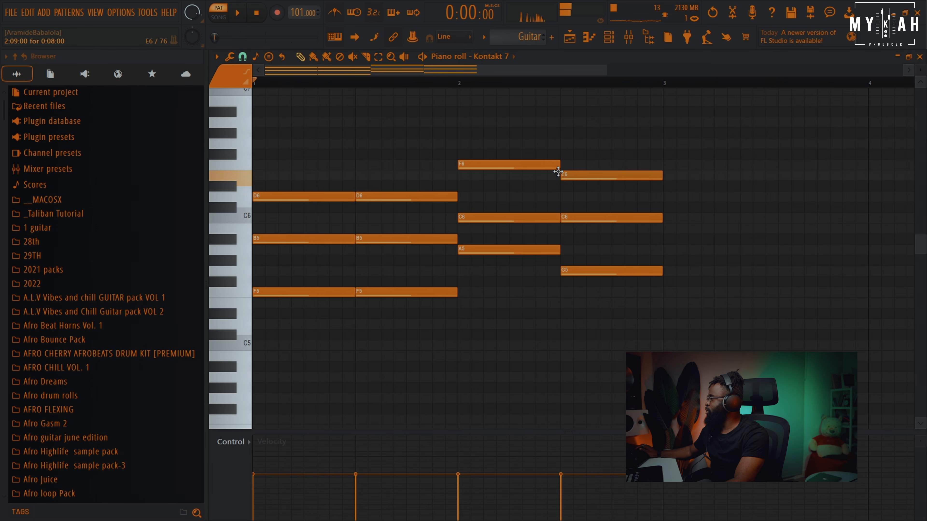
key("space")
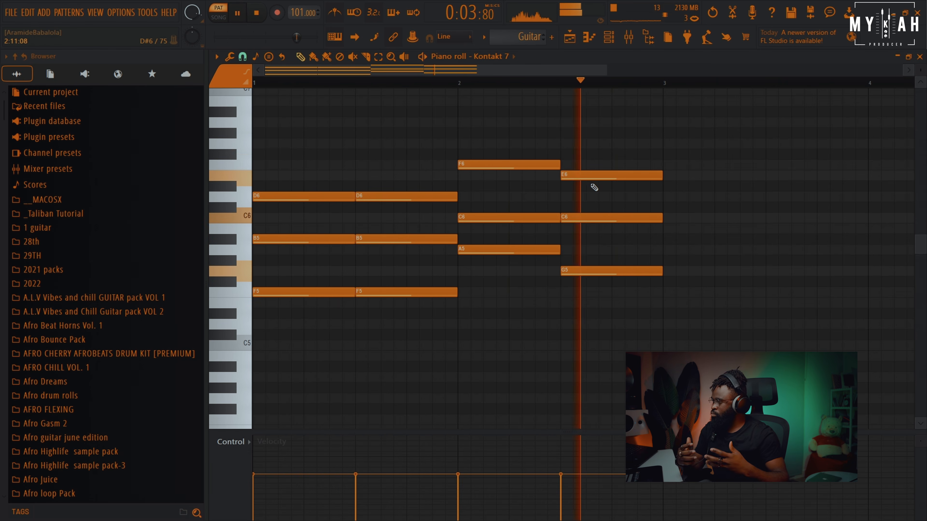
key("space")
Delay the first B5 note and shorten the first F5 note to give the opening chord a rhythm, then preview
left_click_drag(271, 238, 287, 238)
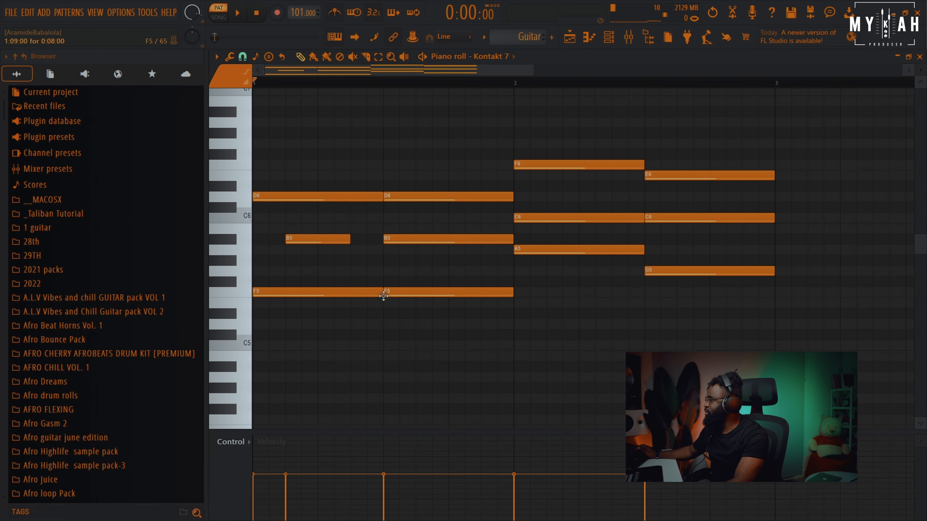
left_click_drag(383, 295, 318, 295)
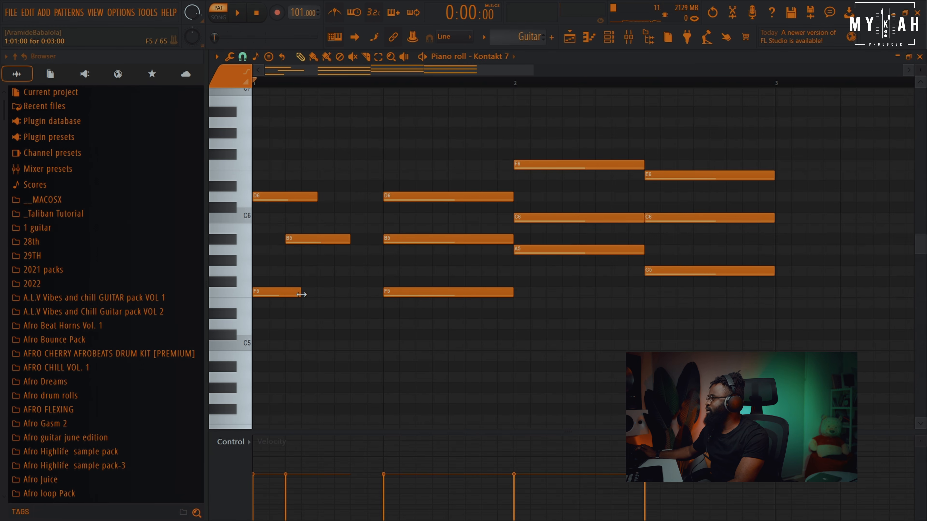
key("space")
key("space")
key("space")
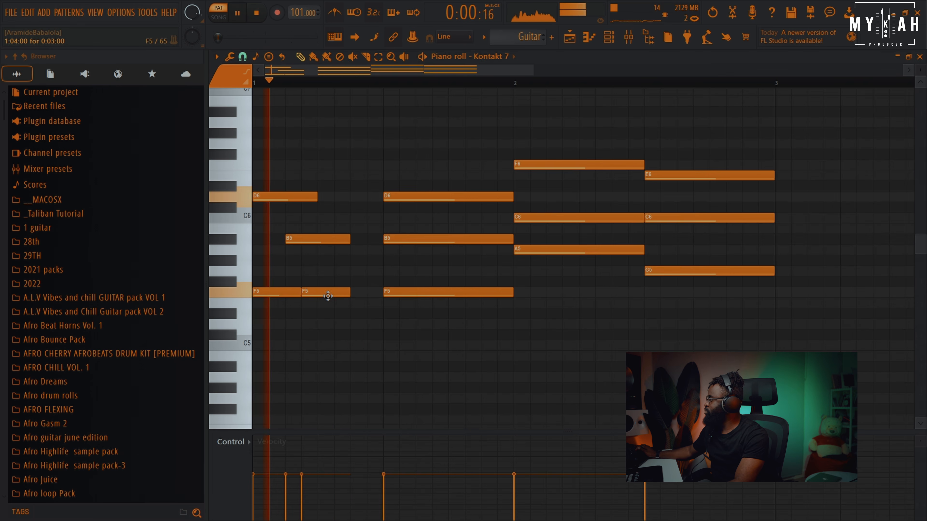
Add a short D6 note between the opening chord hits and play the rhythm back
key("space")
left_click(344, 198)
left_click_drag(344, 198, 366, 200)
key("space")
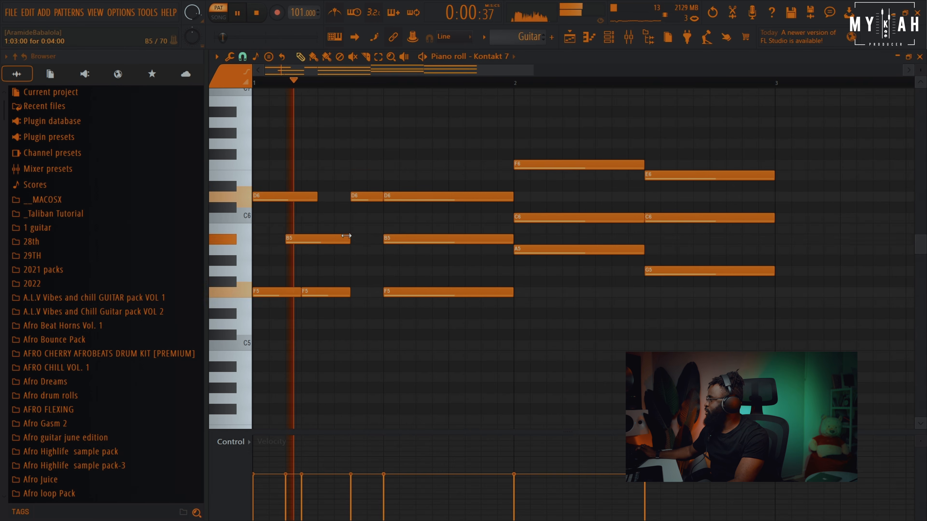
key("space")
key("space")
key("space")
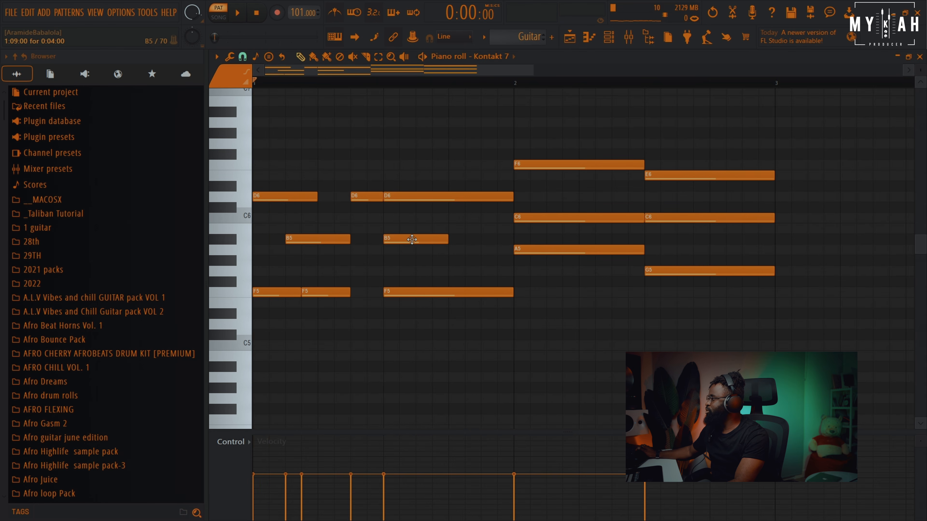
key("space")
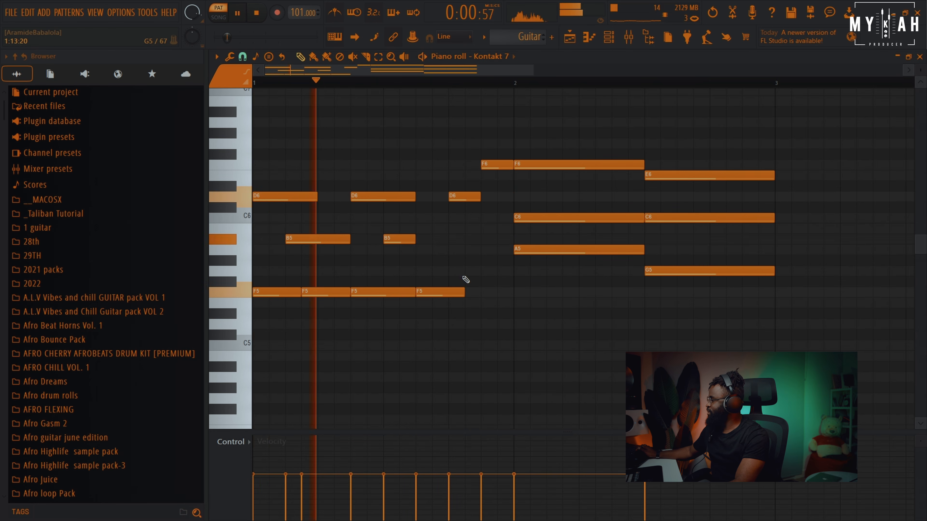
Extend the last F5 note to bar 2 and lower the pickup F6 note to E6
left_click_drag(463, 290, 513, 291)
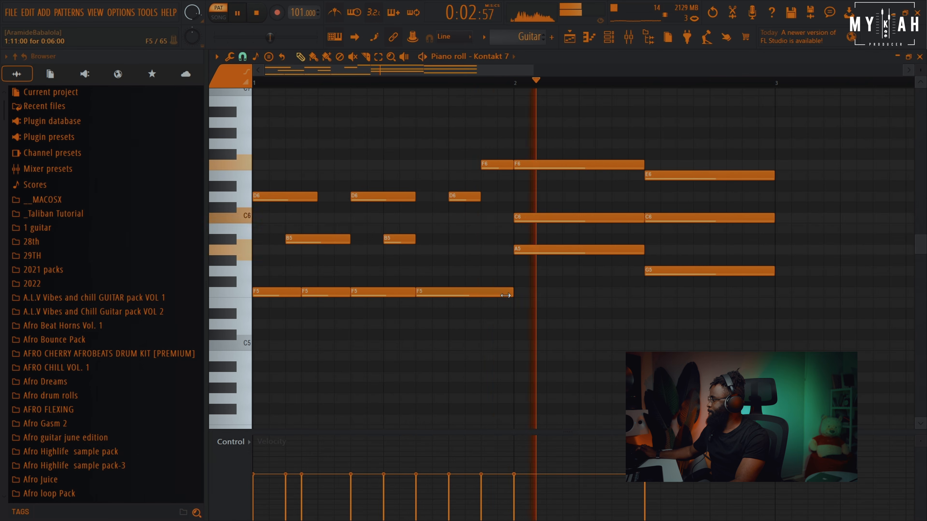
left_click_drag(492, 166, 489, 175)
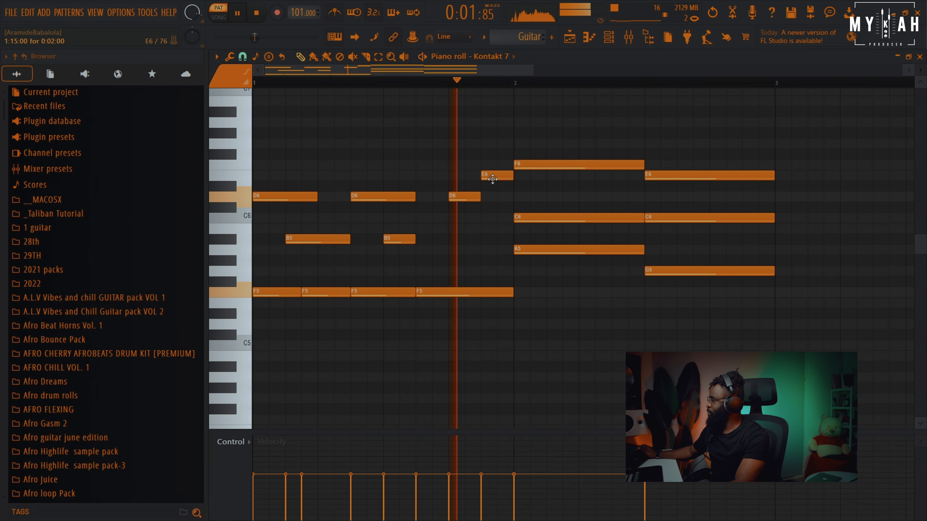
key("space")
Lengthen the second B5 note up to bar 2 and play the pattern back
left_click_drag(416, 240, 444, 240)
key("space")
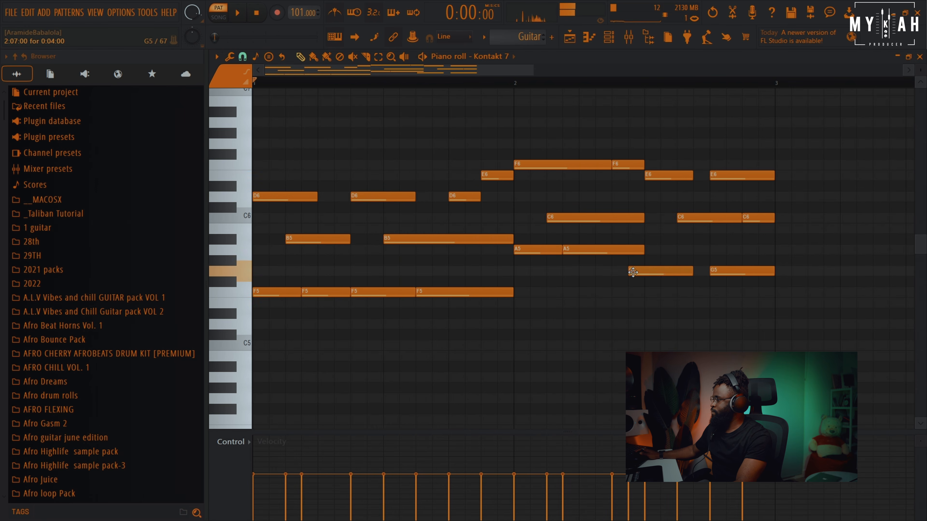
key("space")
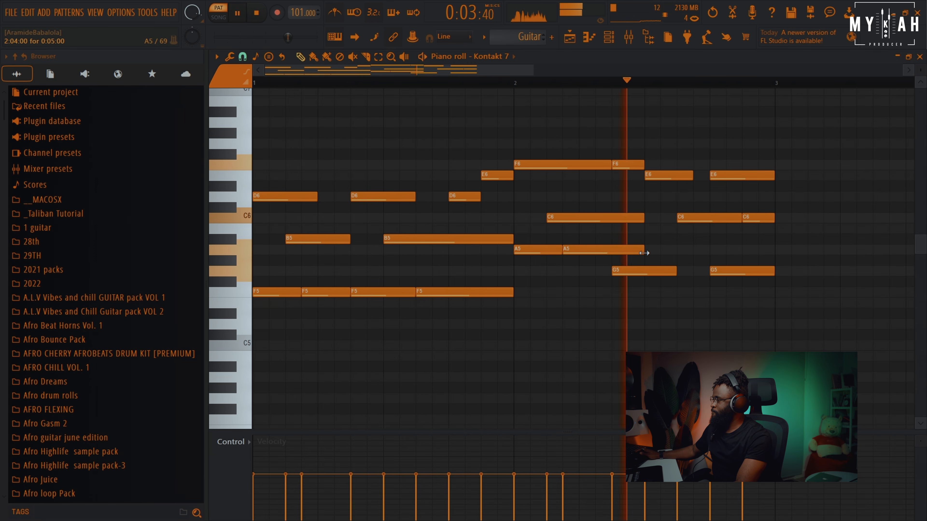
Shorten the second A5 note in bar 2 and adjust the F6 note above it, then preview
left_click_drag(620, 253, 604, 252)
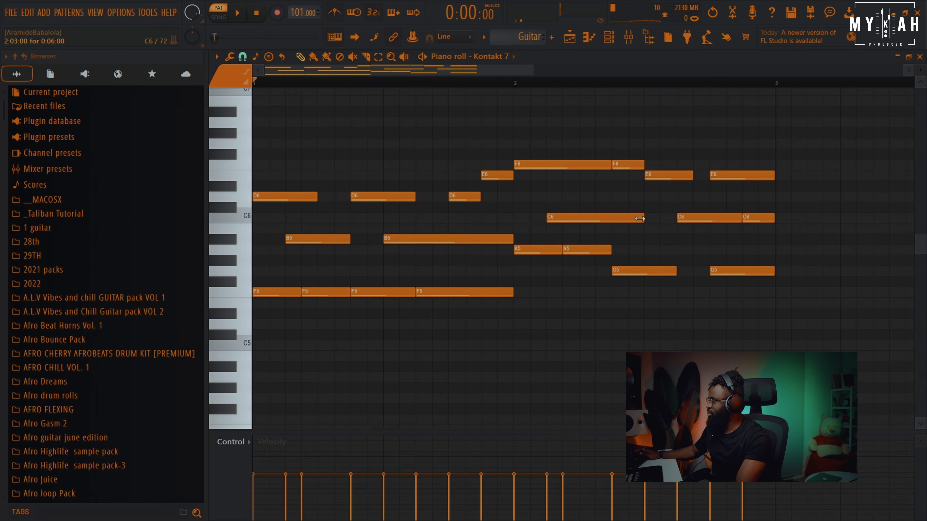
left_click_drag(629, 165, 631, 165)
key("space")
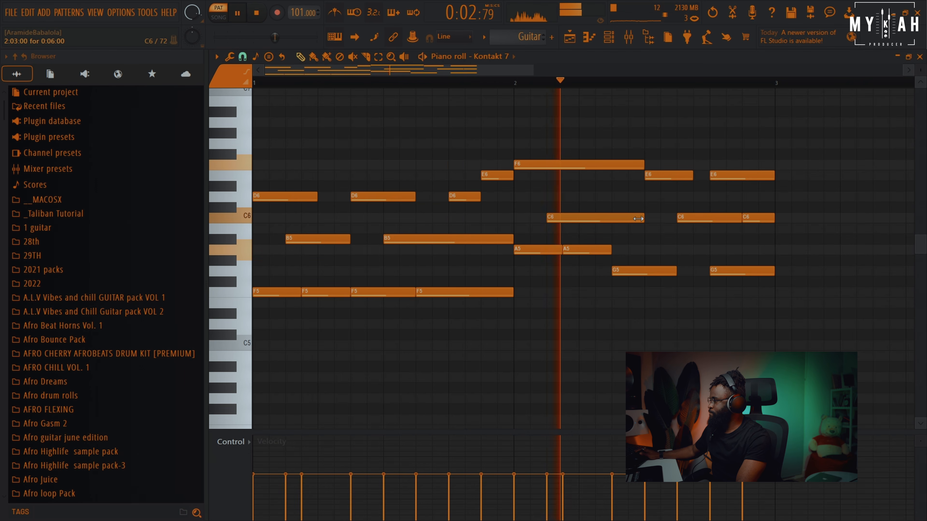
Lengthen the first C6 note in bar 2 and play the pattern again
left_click_drag(606, 218, 641, 219)
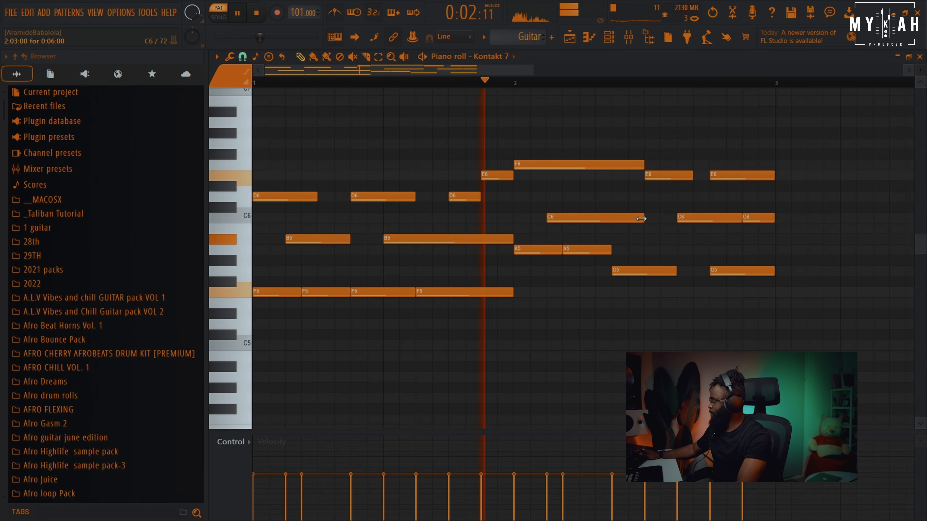
key("space")
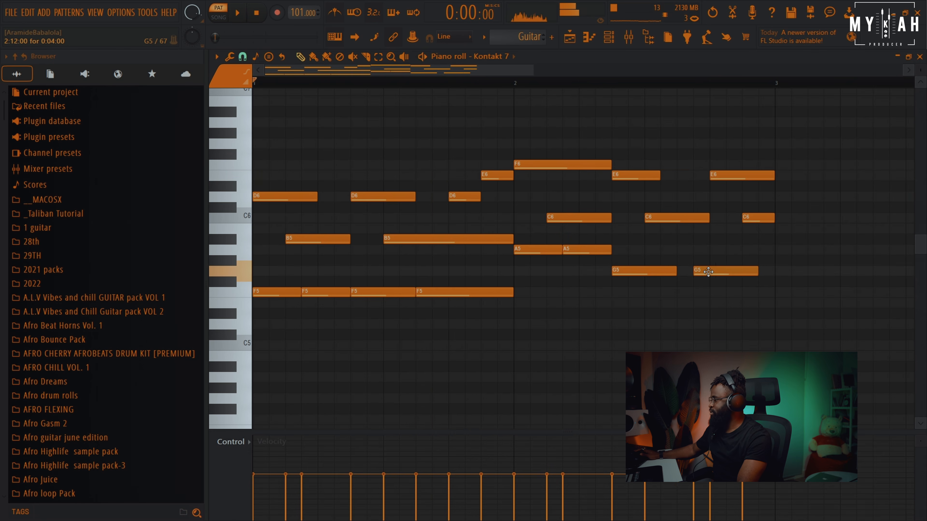
key("space")
Extend the last G5 note to the end of bar 2 and lengthen the middle E6 note
left_click_drag(708, 271, 768, 271)
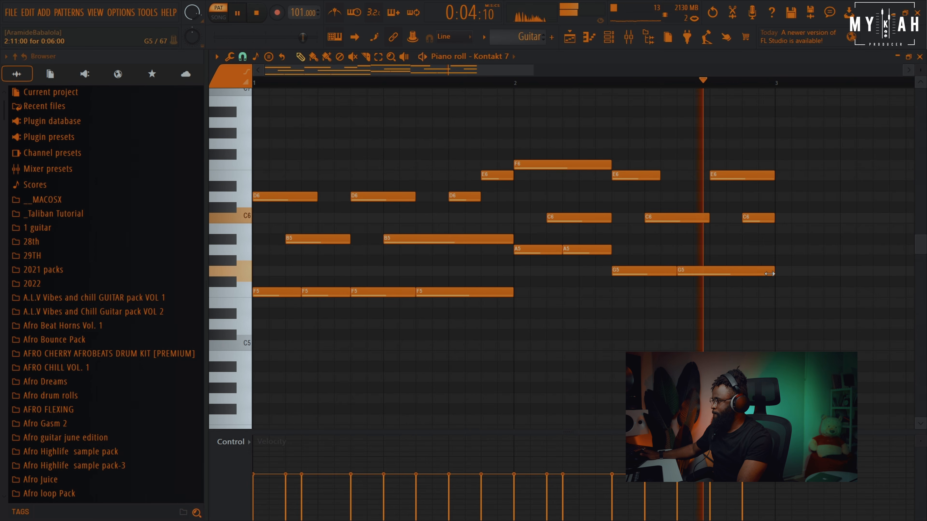
left_click_drag(659, 175, 693, 176)
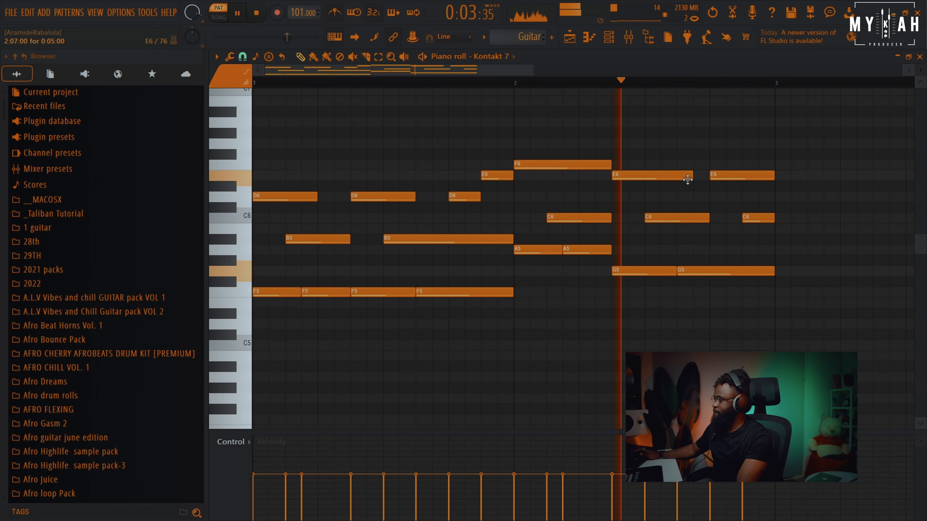
key("space")
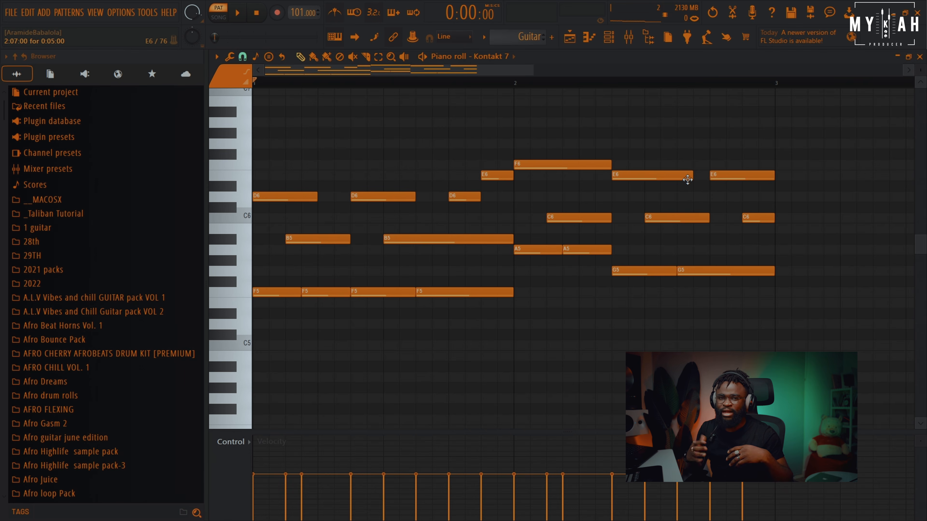
Open the Kontakt 7 Electric Sunburst plugin from the channel rack and close it again
key("F6")
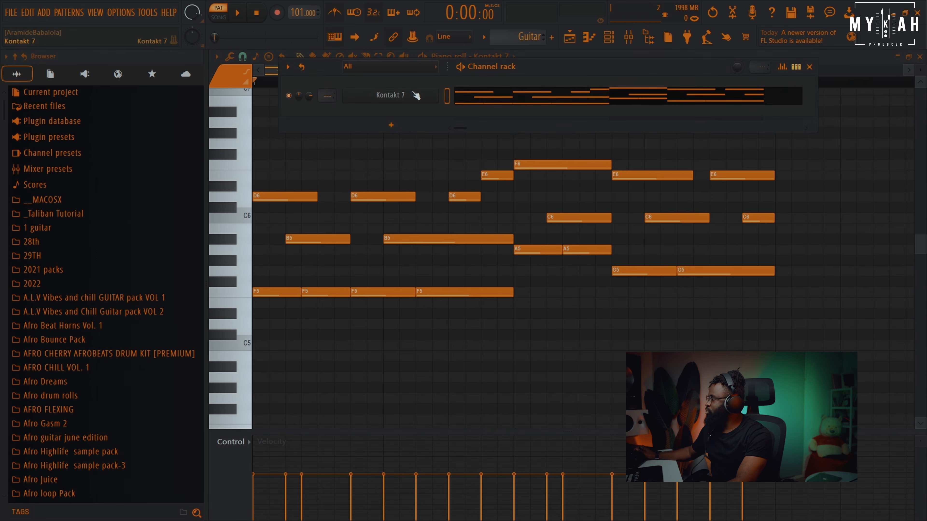
left_click(407, 102)
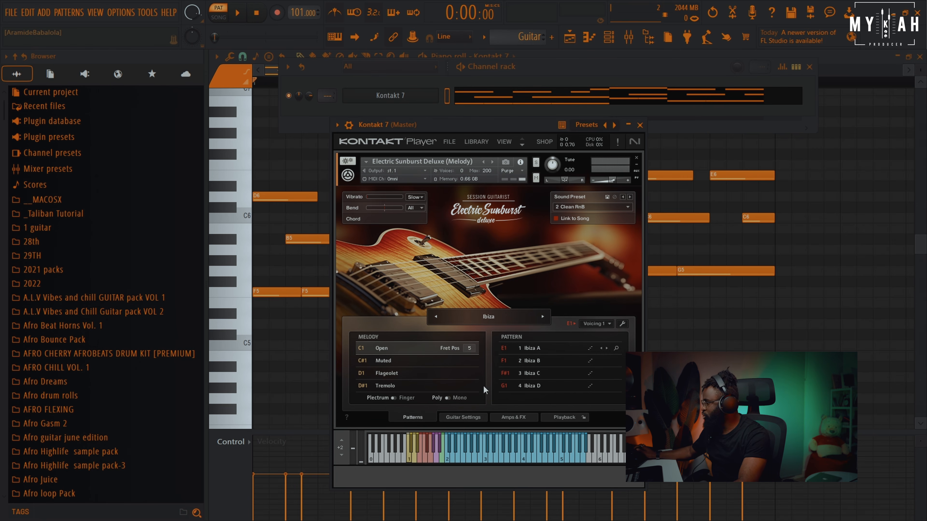
left_click(711, 336)
Add an H3 bass note in the lower register around the middle of bar 1
scroll(710, 335, "down", 5)
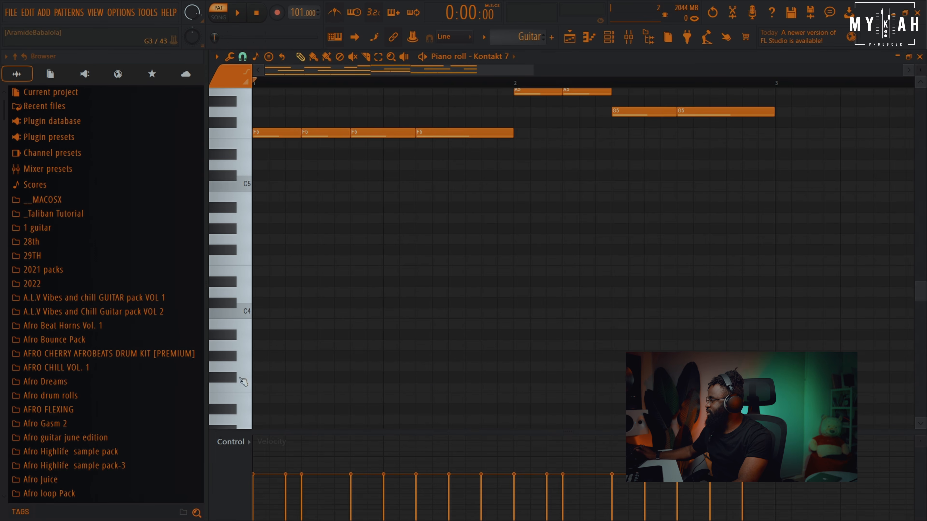
scroll(248, 373, "down", 3)
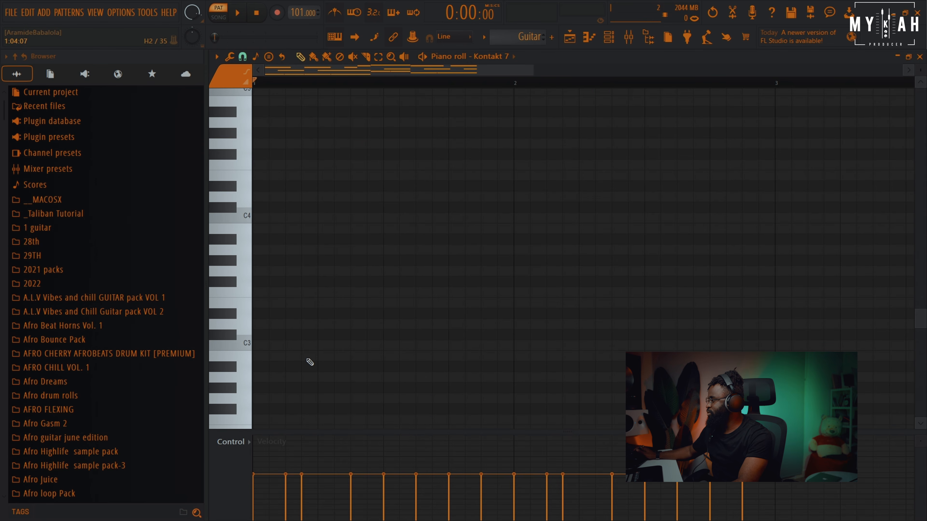
left_click(310, 360)
key("space")
mouse_move(328, 357)
left_mouse_down()
mouse_move(411, 227)
mouse_move(385, 228)
left_mouse_up()
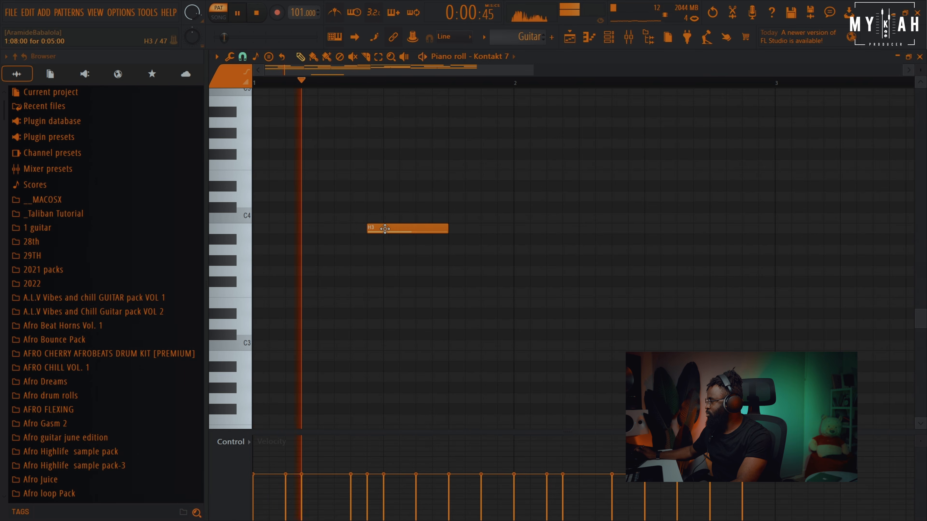
Add a second short H3 bass note at the start of bar 2 and preview it against the chords
scroll(449, 356, "up", 3)
key("space")
scroll(392, 326, "up", 3)
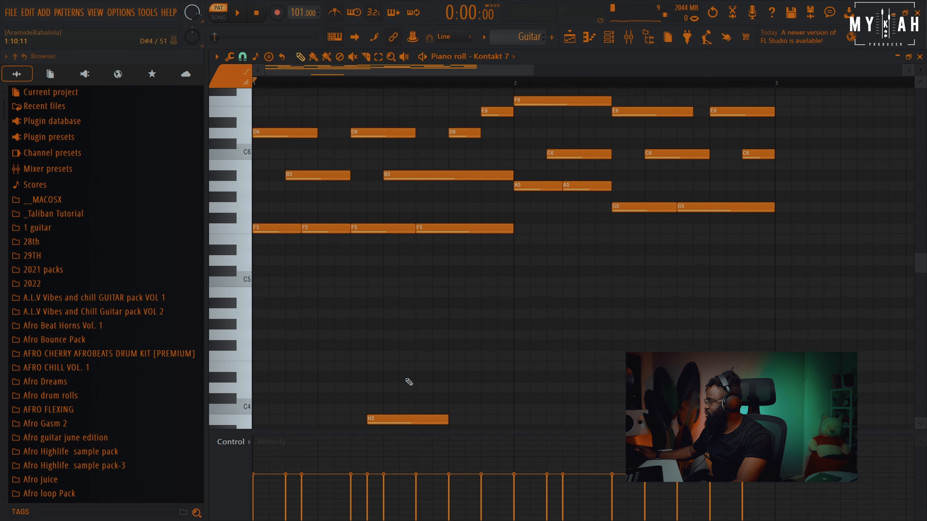
key("space")
scroll(402, 416, "down", 1)
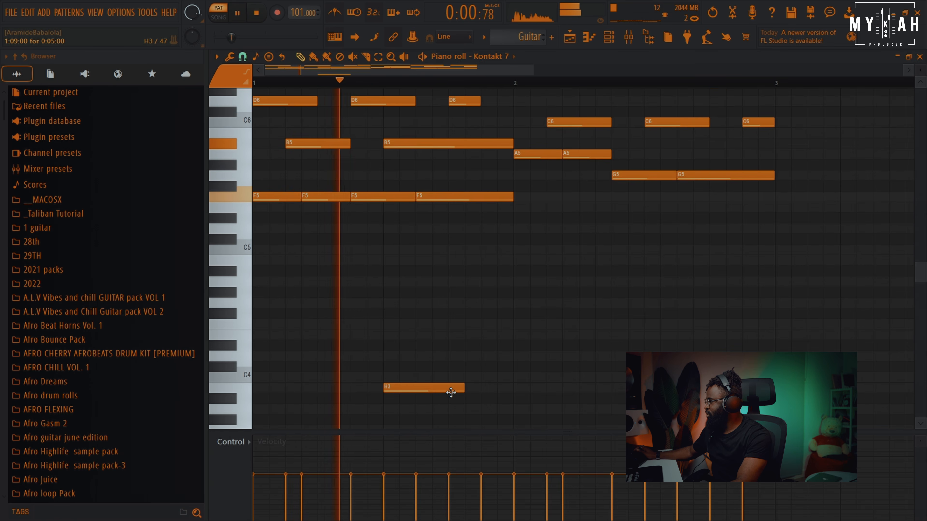
scroll(455, 392, "up", 3)
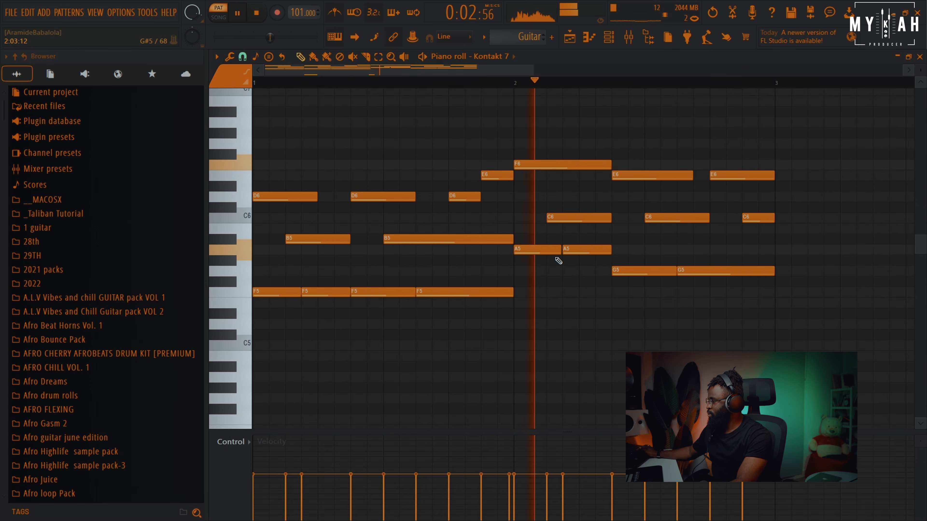
scroll(575, 292, "down", 2)
key("space")
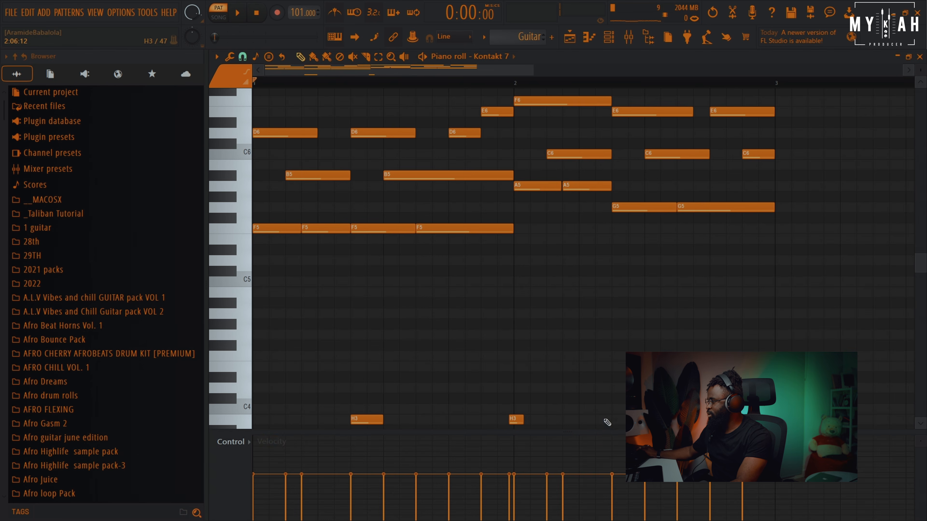
Delete the H3 bass note at the start of bar 2 while playing back
key("space")
scroll(607, 422, "down", 2)
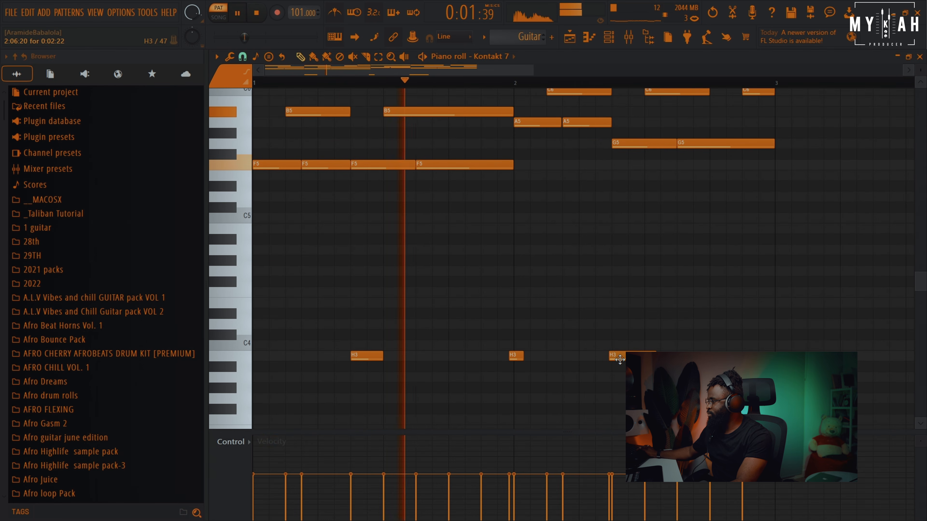
right_click(517, 358)
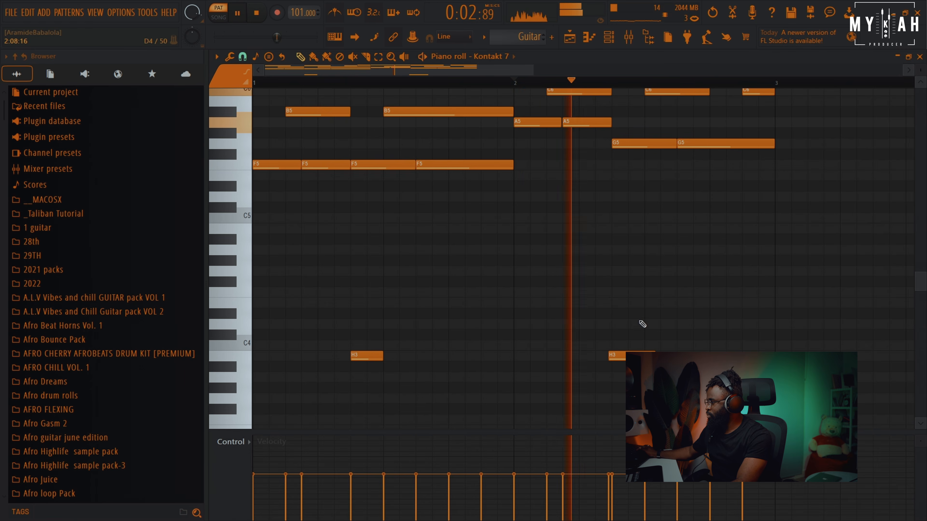
Route the Kontakt 7 channel to a mixer insert and load Guitar Rig 6 with the Clean Plec Bass preset in its first slot
key("space")
left_click(608, 37)
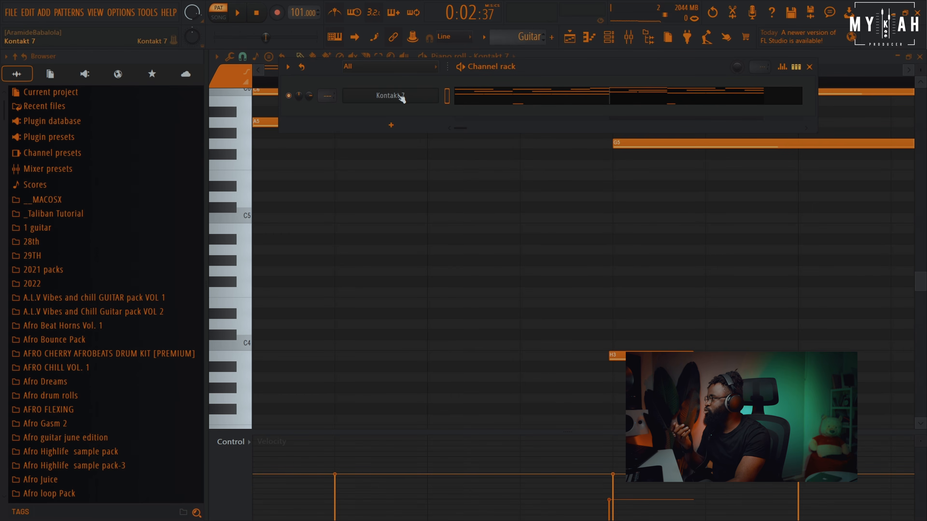
left_click(401, 95)
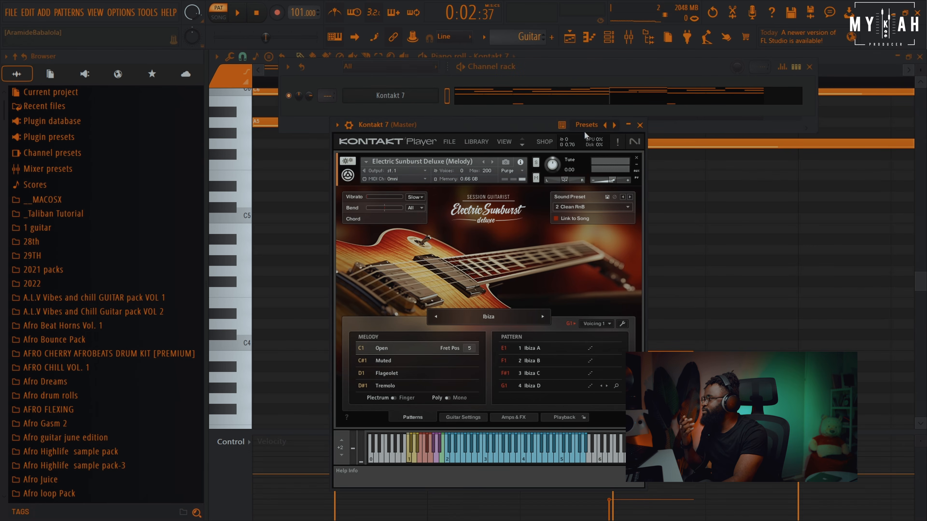
left_click(349, 126)
left_click(631, 155)
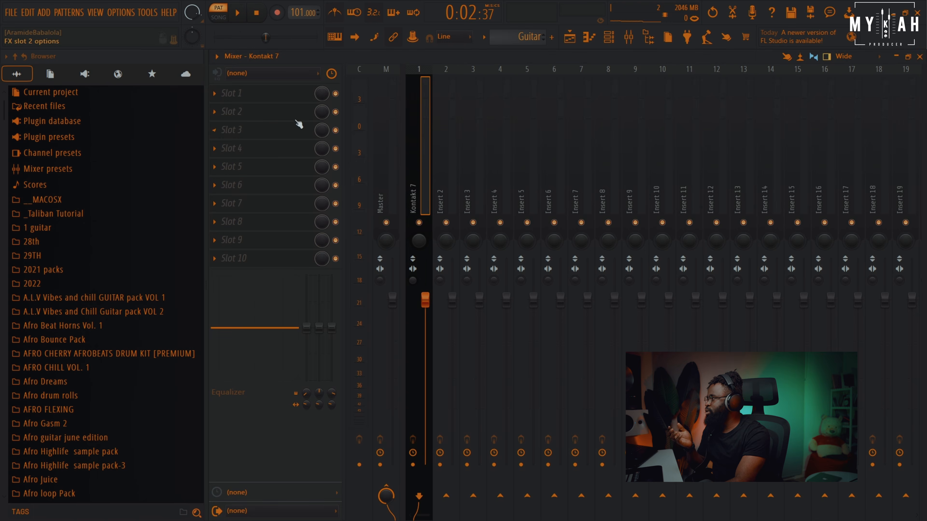
left_click(271, 98)
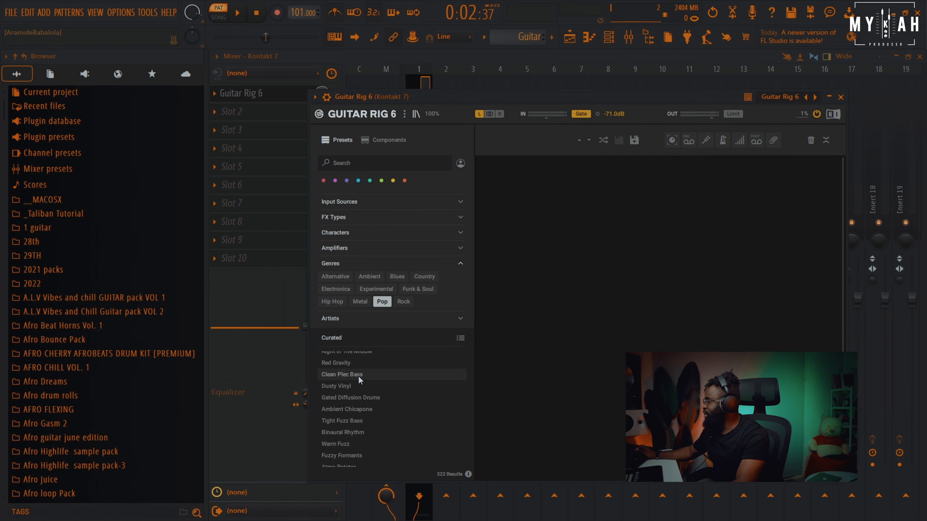
left_click_drag(530, 99, 514, 86)
key("space")
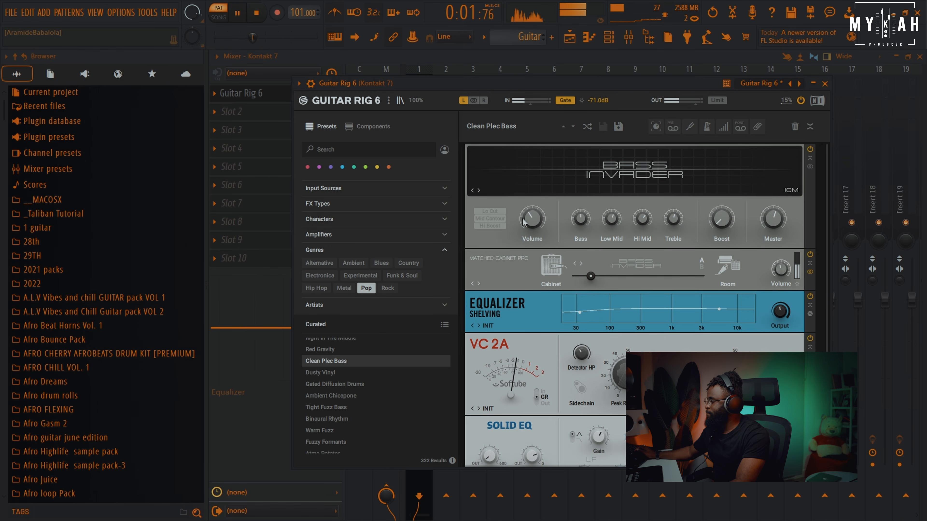
left_click(595, 59)
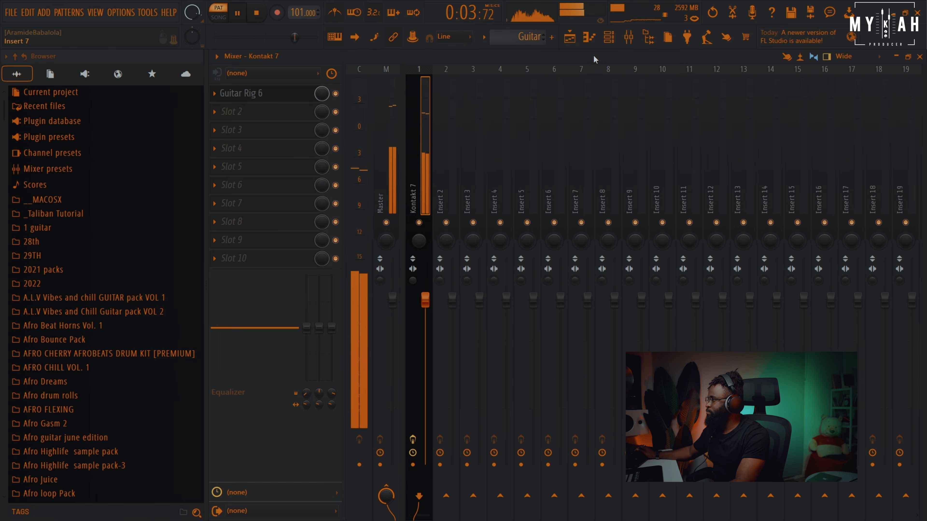
Add Fruity Parametric EQ 2 to the second effect slot of the Kontakt 7 insert
key("space")
left_click(267, 118)
mouse_move(263, 126)
left_click(741, 25)
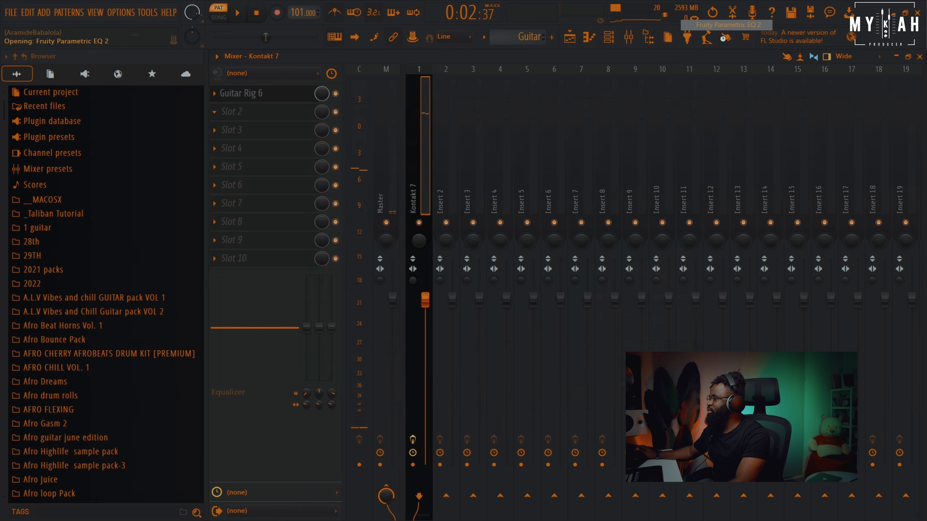
Set band 1 as a Steep 8 low cut around 150 Hz and lower band 3 about 3 dB near 264 Hz
key("space")
left_click_drag(346, 280, 385, 352)
key("space")
right_click(385, 353)
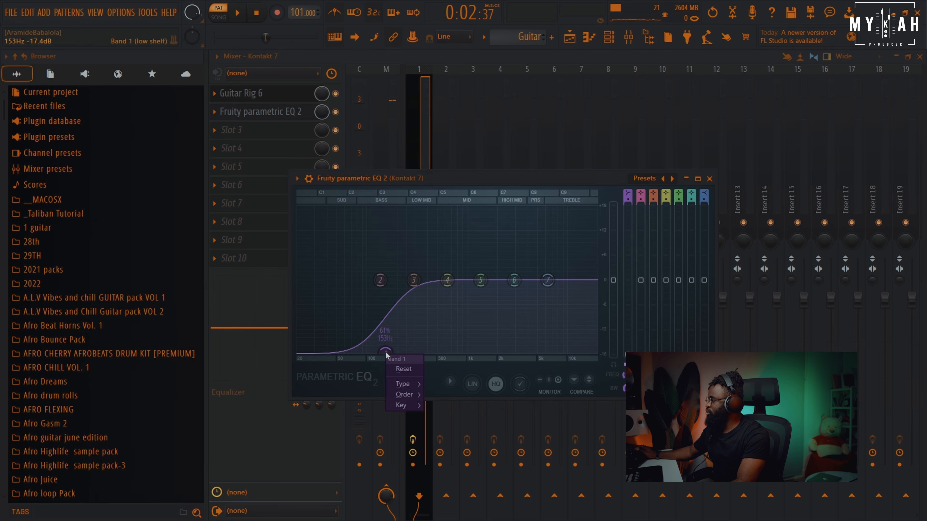
mouse_move(408, 395)
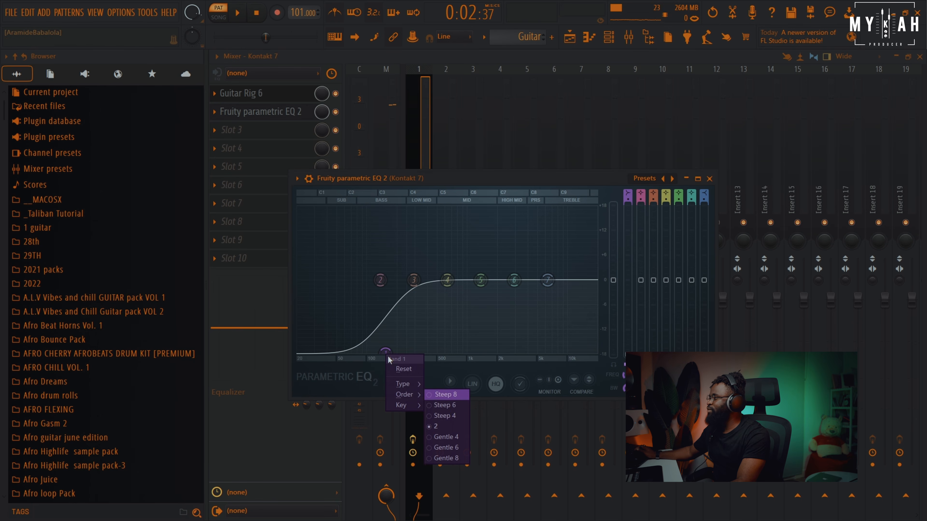
left_click(447, 397)
key("space")
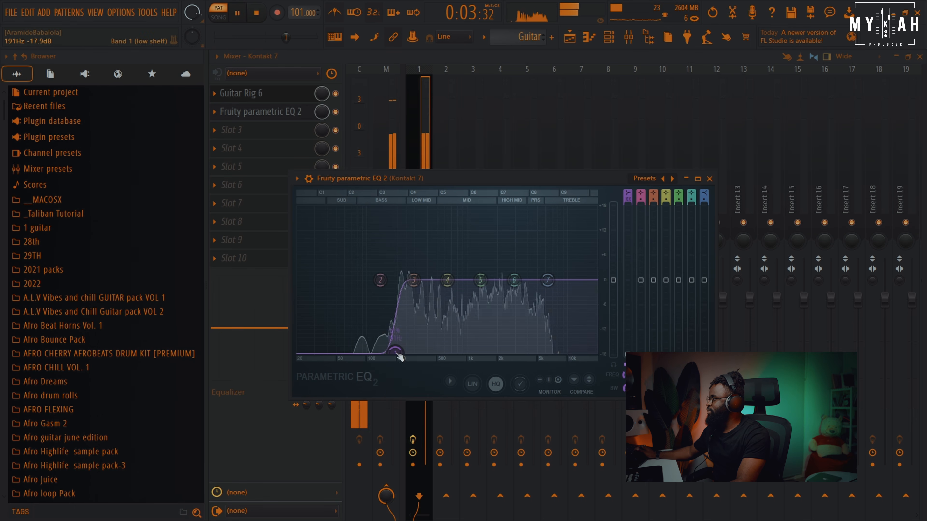
left_click_drag(419, 284, 419, 294)
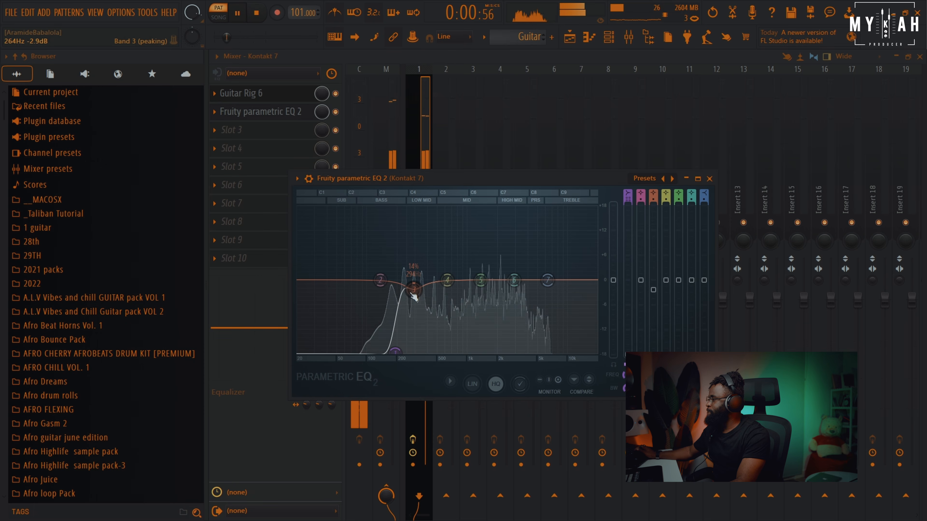
Place the Guitar pattern at the start of Track 1 in the playlist
left_click(569, 38)
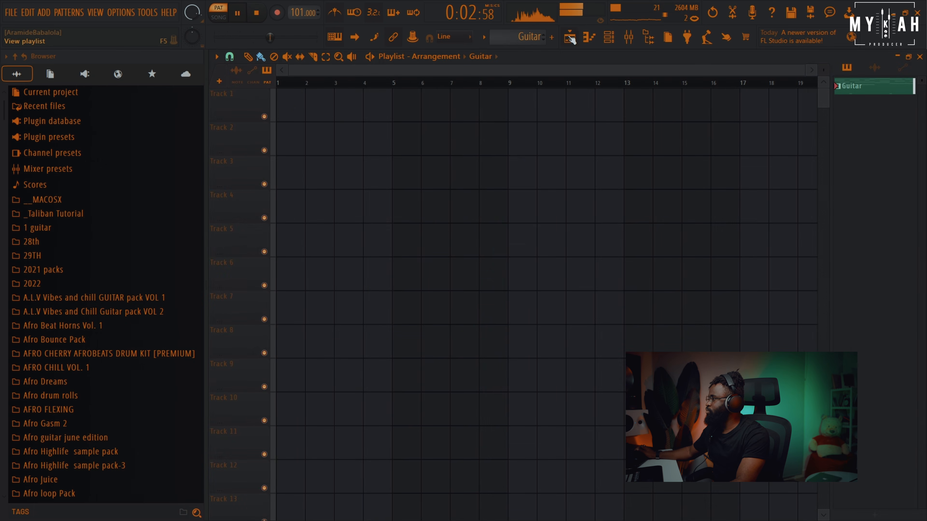
left_click(288, 116)
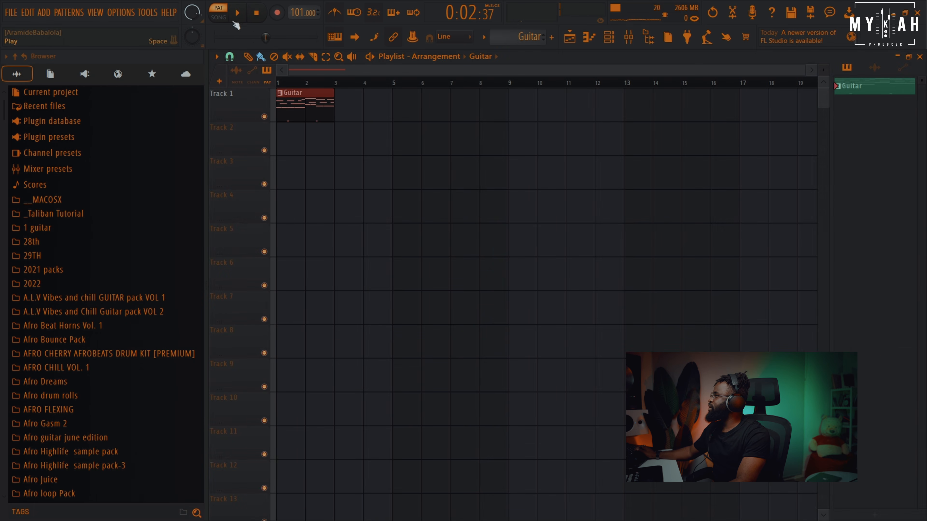
left_click_drag(801, 72, 509, 75)
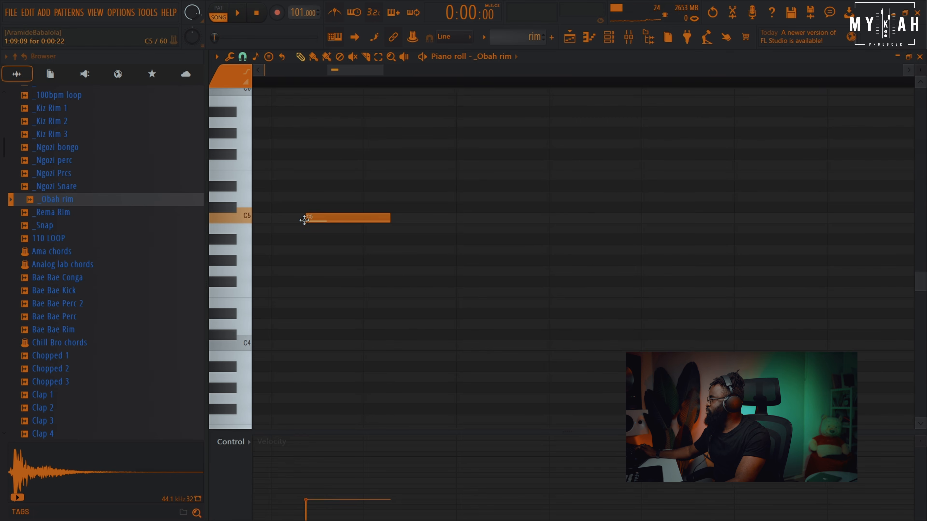
Program a step pattern for the _Obah rim channel in the channel rack and preview it
left_click(607, 39)
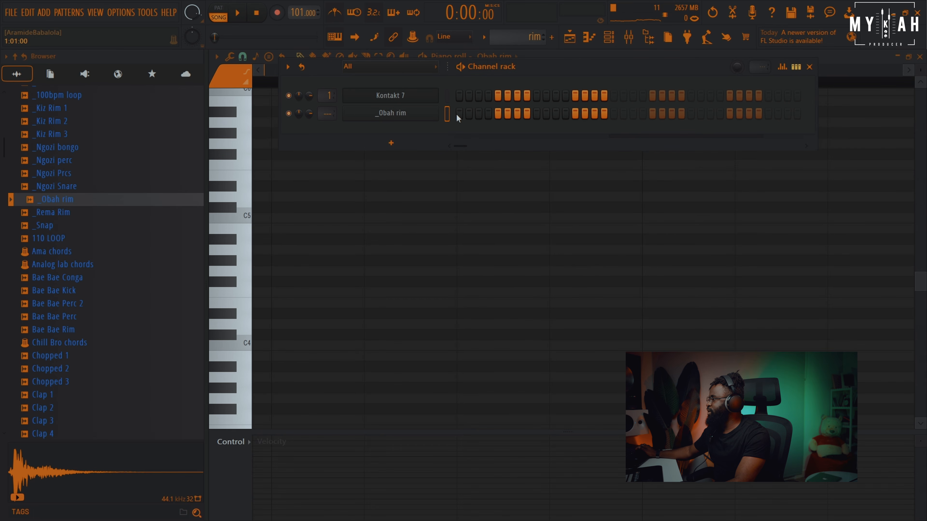
left_click(487, 113)
left_click(516, 114)
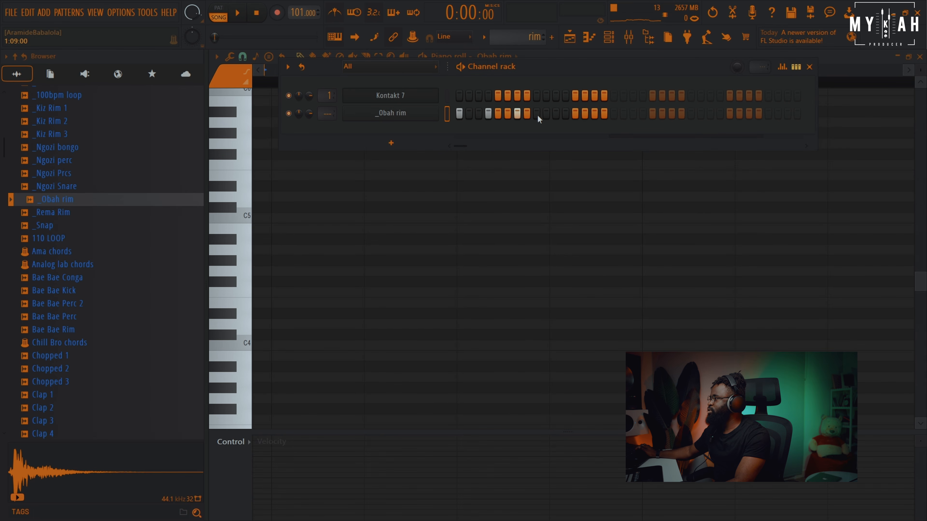
left_click(595, 114)
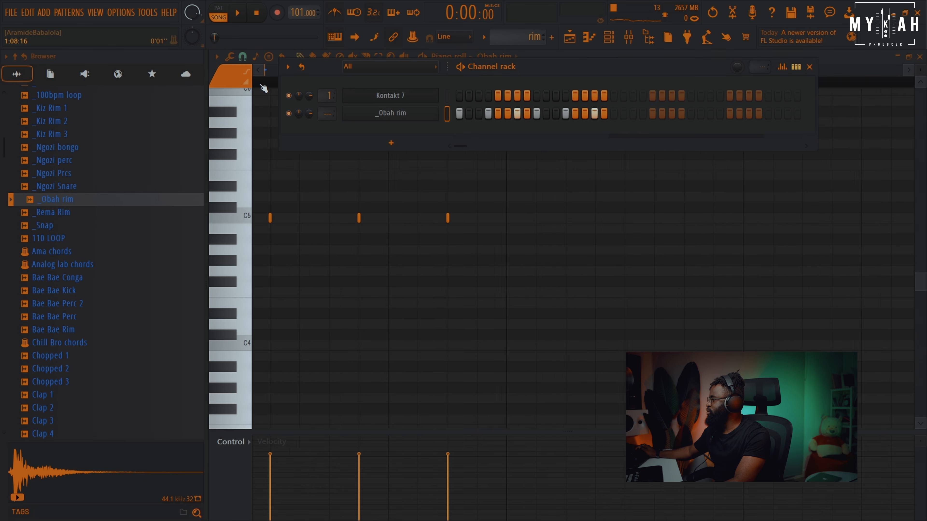
scroll(273, 80, "down", 4)
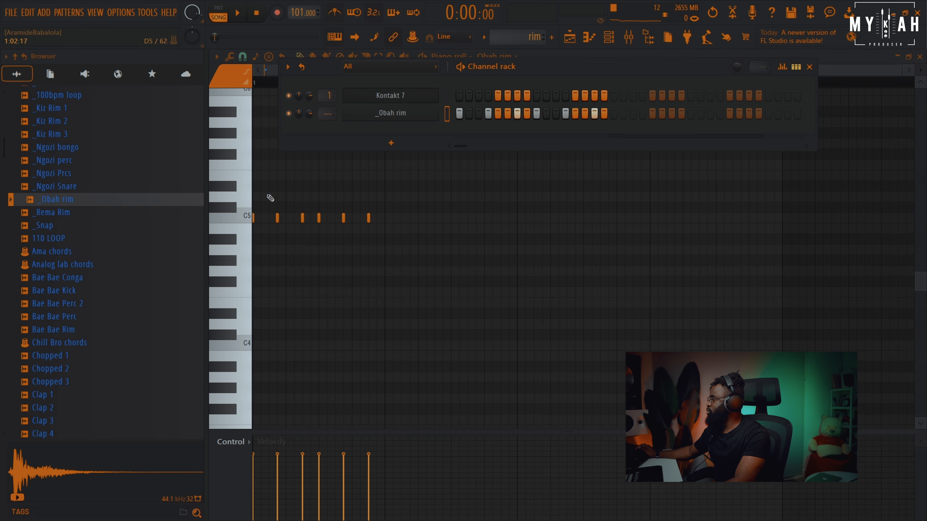
key("F6")
key("space")
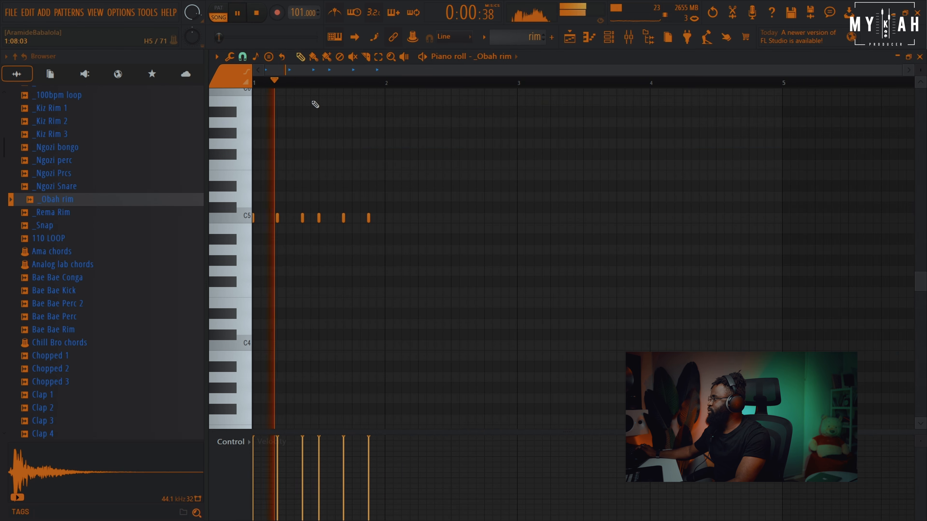
Duplicate the rim clip on Track 2 to fill four bars of the playlist and play the arrangement
key("F5")
key("ctrl+b")
key("ctrl+b")
key("ctrl+b")
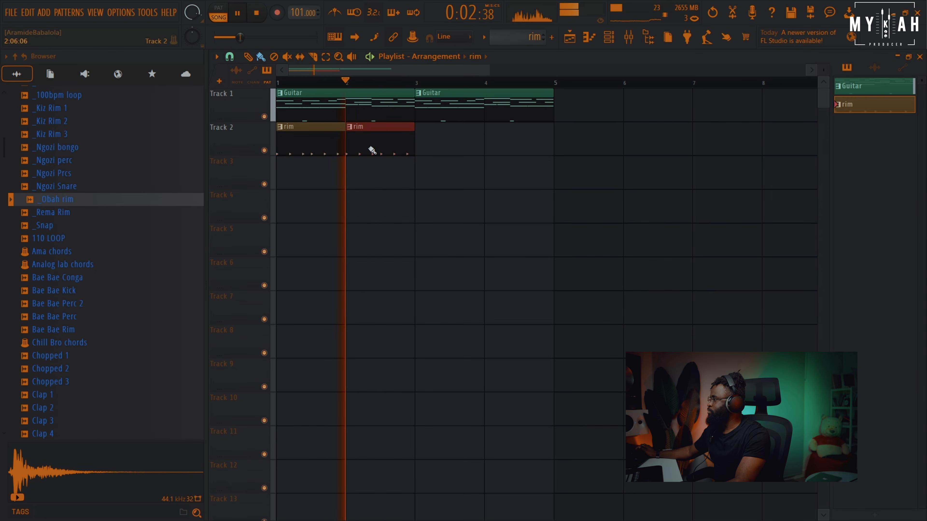
left_click_drag(489, 69, 398, 84)
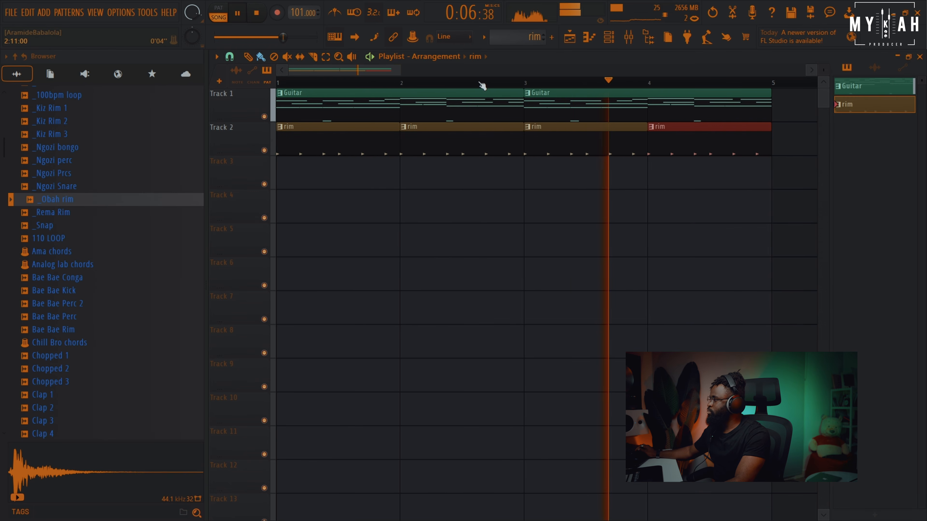
scroll(482, 85, "down", 2)
left_click_drag(824, 67, 823, 72)
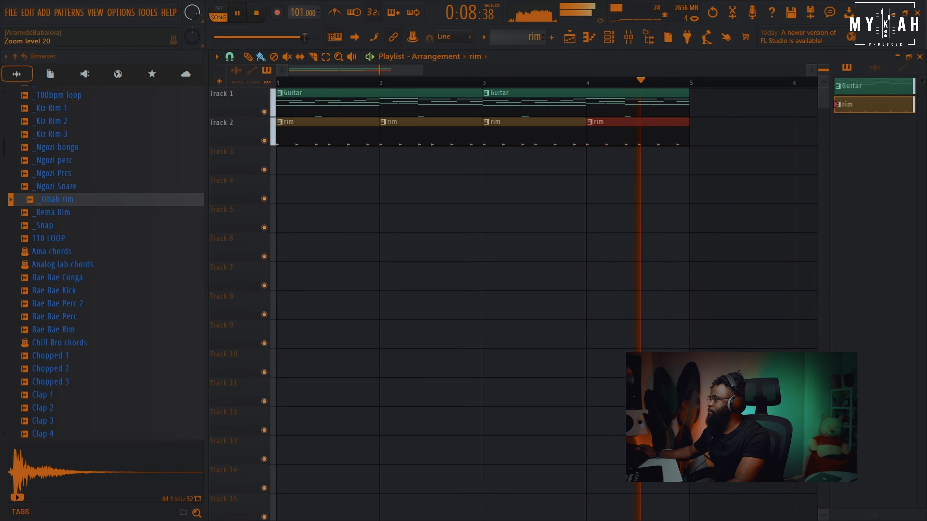
key("space")
left_click(627, 39)
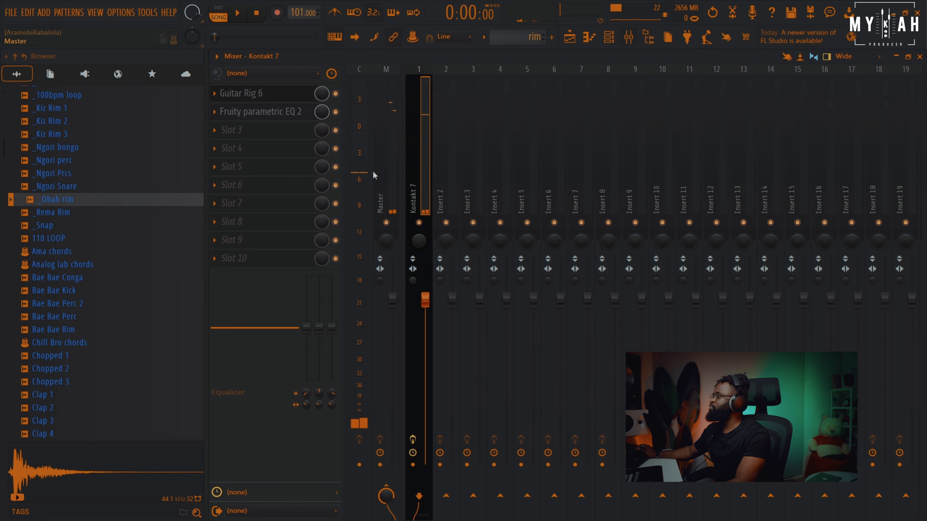
left_click(392, 176)
left_click(260, 105)
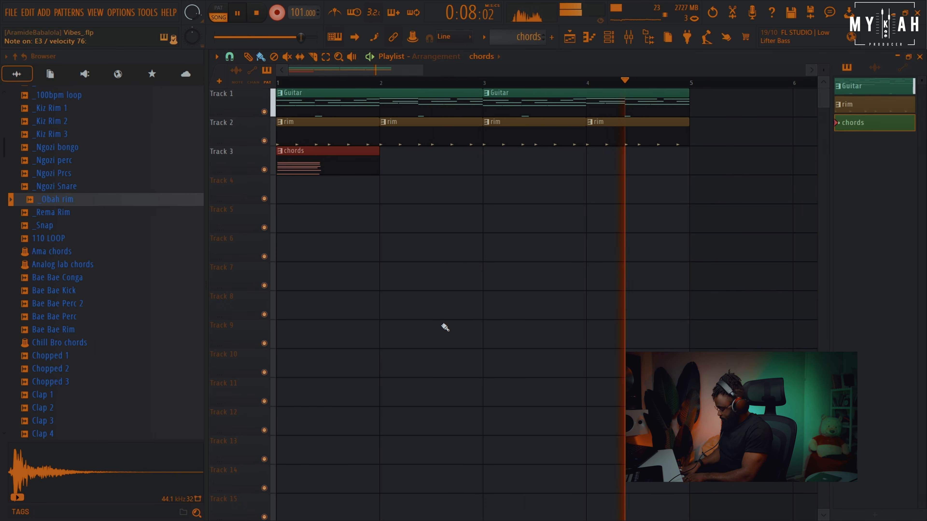
key("space")
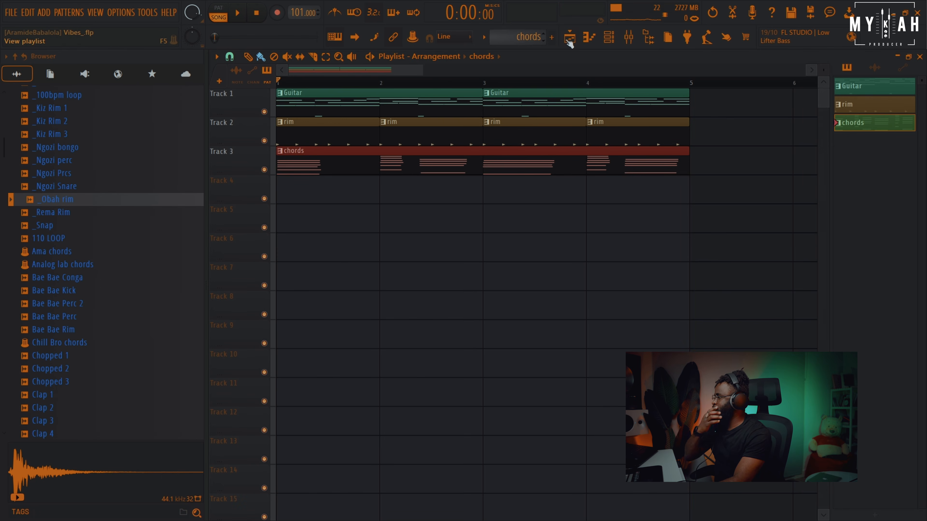
left_click(586, 37)
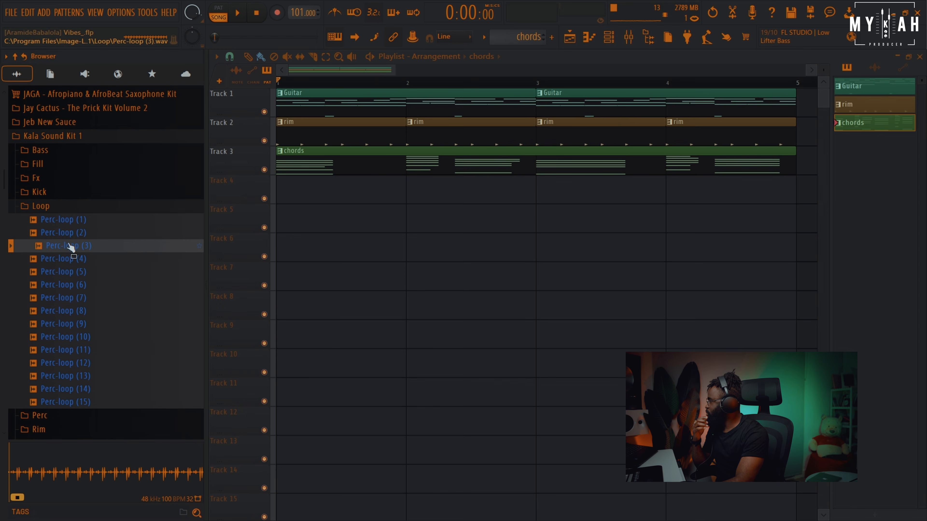
Drag Perc-loop (2) from the Kala Sound Kit 1 loops to the start of Track 4 and preview it
left_click_drag(69, 233, 285, 215)
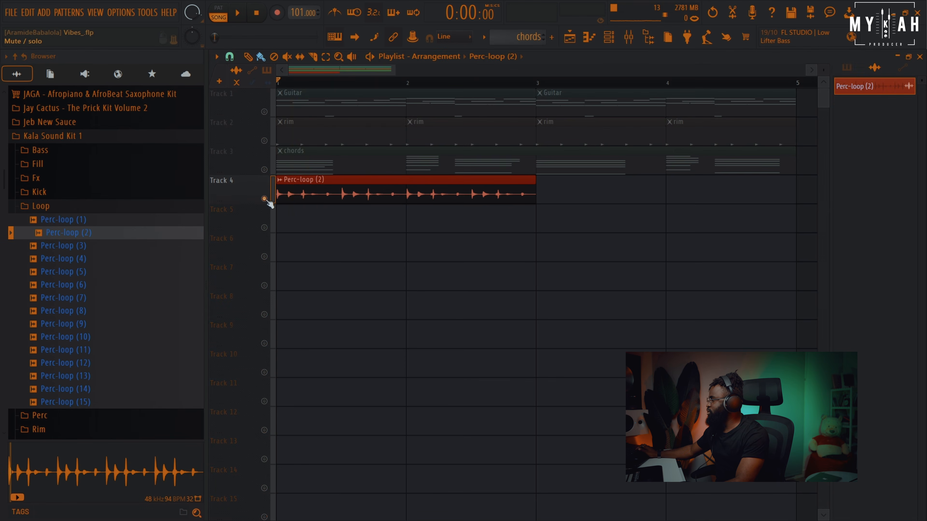
key("space")
Unmute the rim and guitar tracks and add a second Perc-loop (2) clip so it fills four bars
left_click(264, 140)
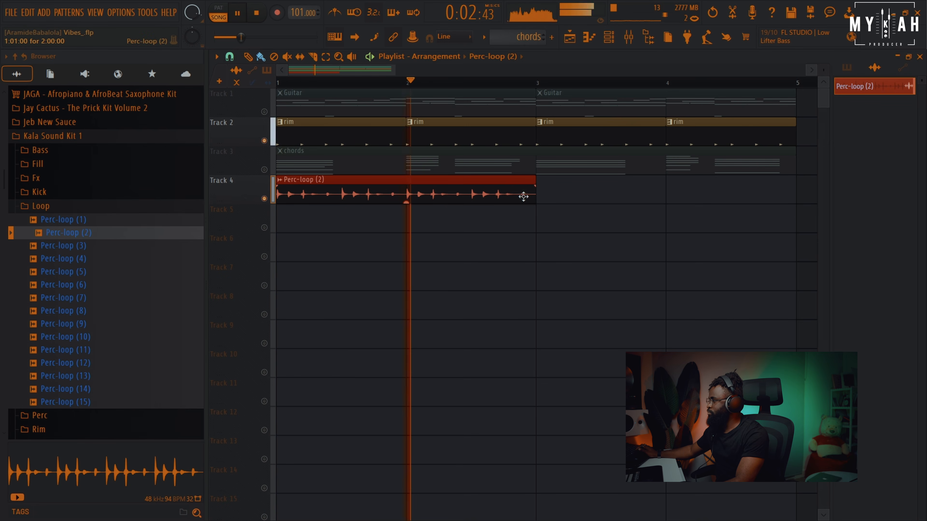
left_click(536, 197)
key("space")
left_click(265, 111)
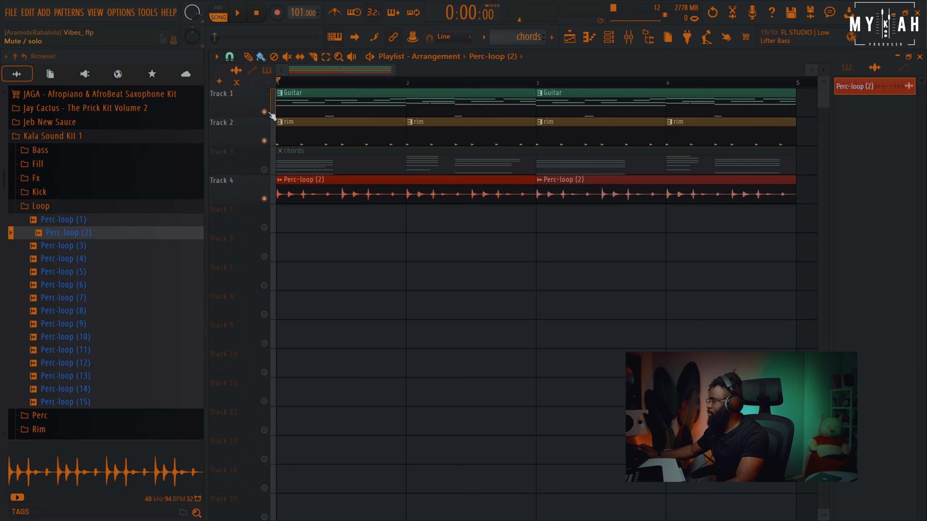
Open the Perc-loop (2) clip settings and route it to mixer insert 2
scroll(336, 86, "down", 2)
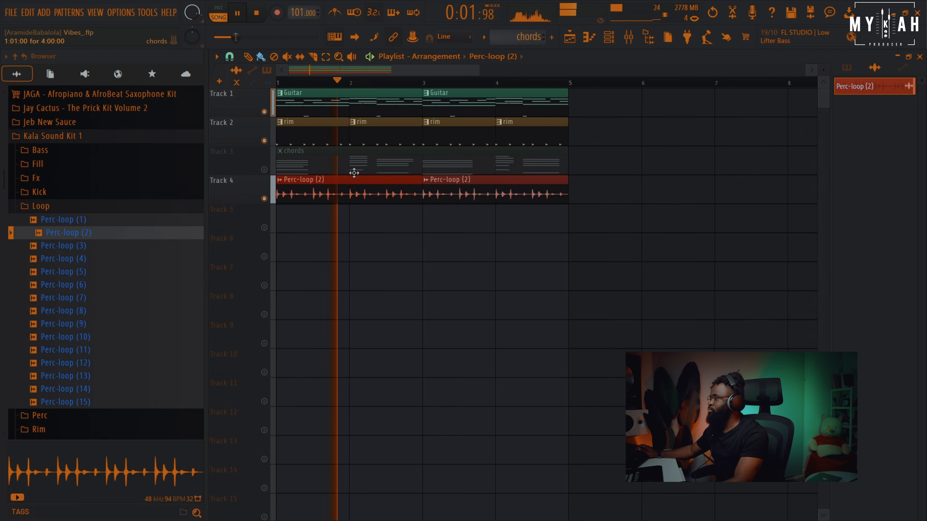
left_click(354, 173)
double_click(352, 184)
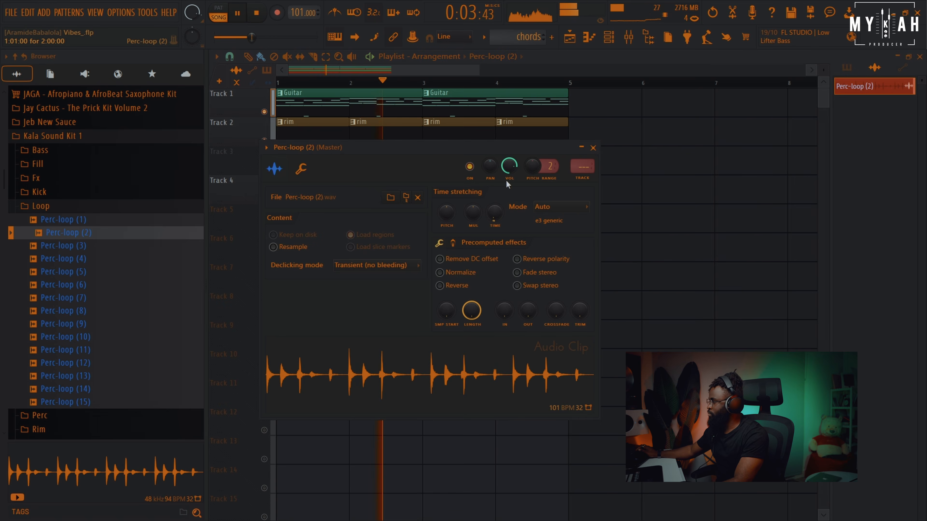
left_click(572, 180)
Load Smack Attack Stereo through WaveShell in the Perc-loop insert's first slot and set Sustain to -25
left_click(274, 91)
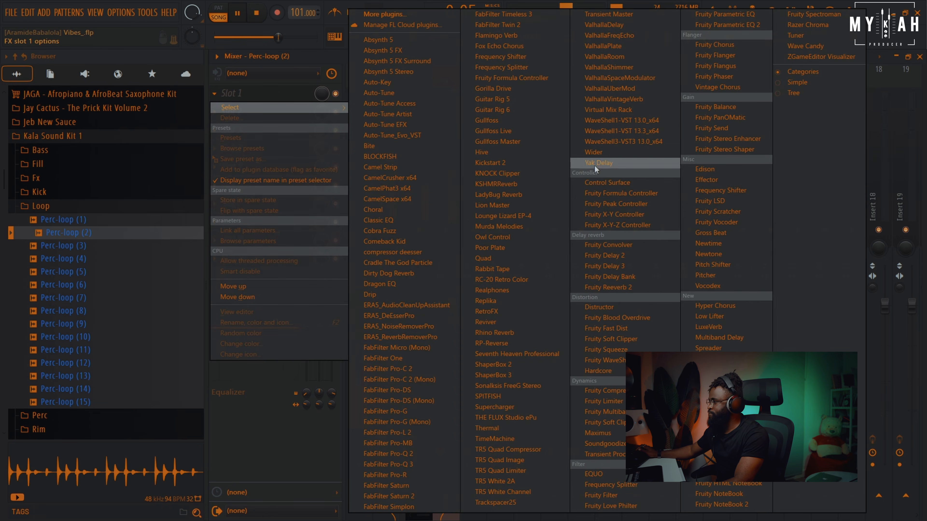
left_click(628, 132)
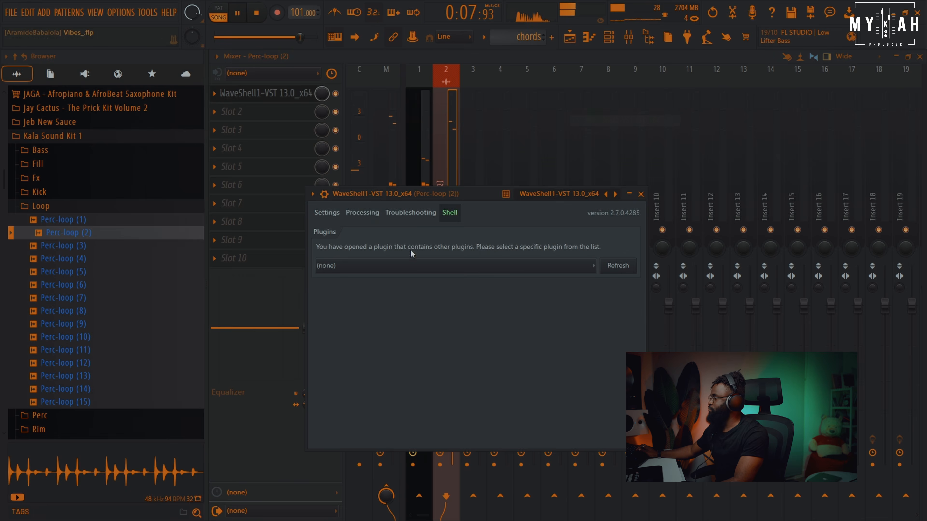
left_click(411, 266)
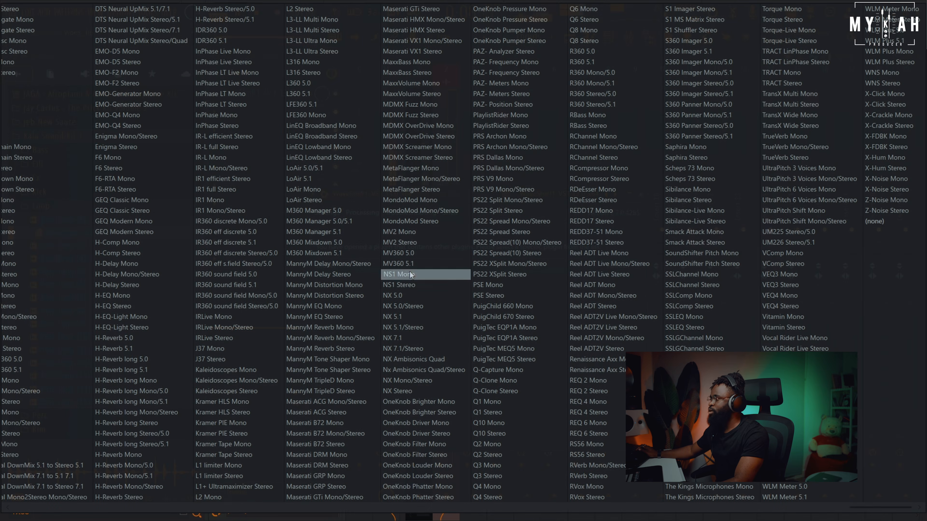
left_click(704, 244)
left_click_drag(474, 339, 474, 351)
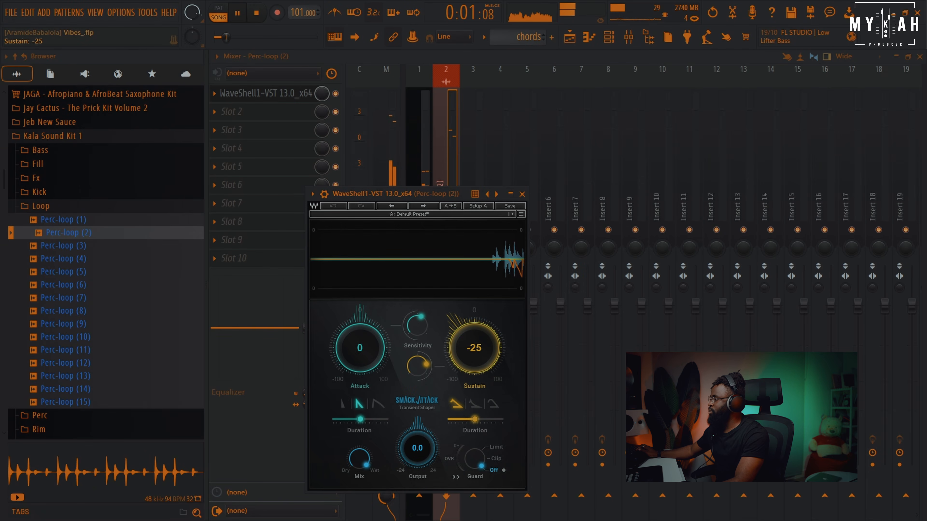
Add Fruity parametric EQ 2 to the Perc-loop insert's second slot and turn band 1 into a low cut
left_click(267, 129)
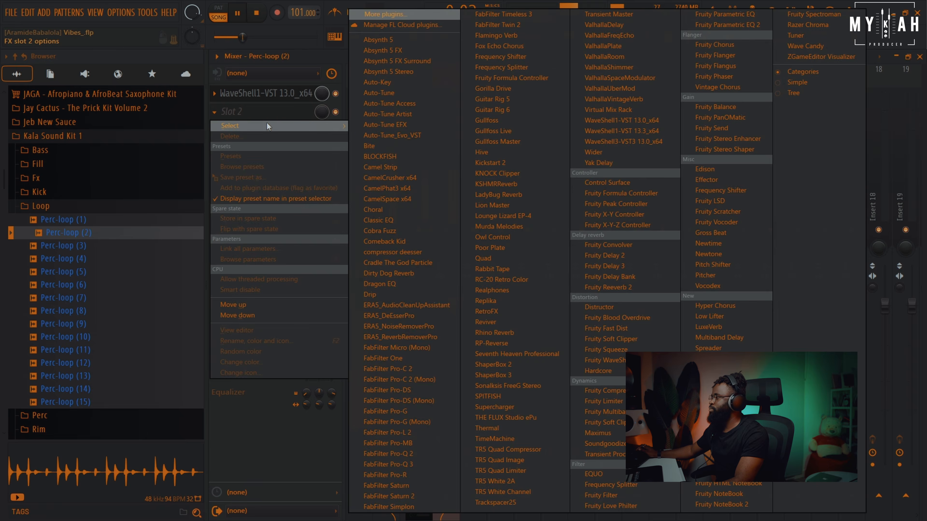
left_click(717, 29)
left_click_drag(378, 311, 400, 383)
right_click(400, 383)
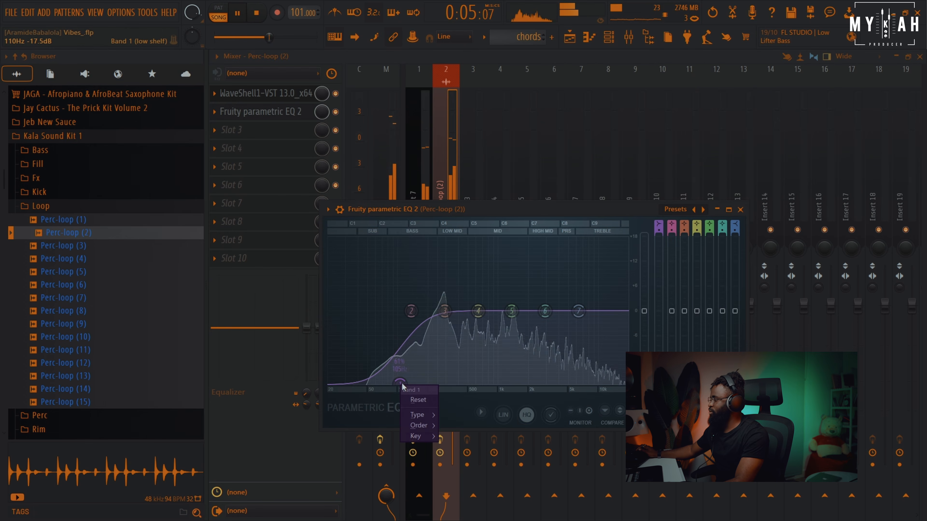
left_click(459, 425)
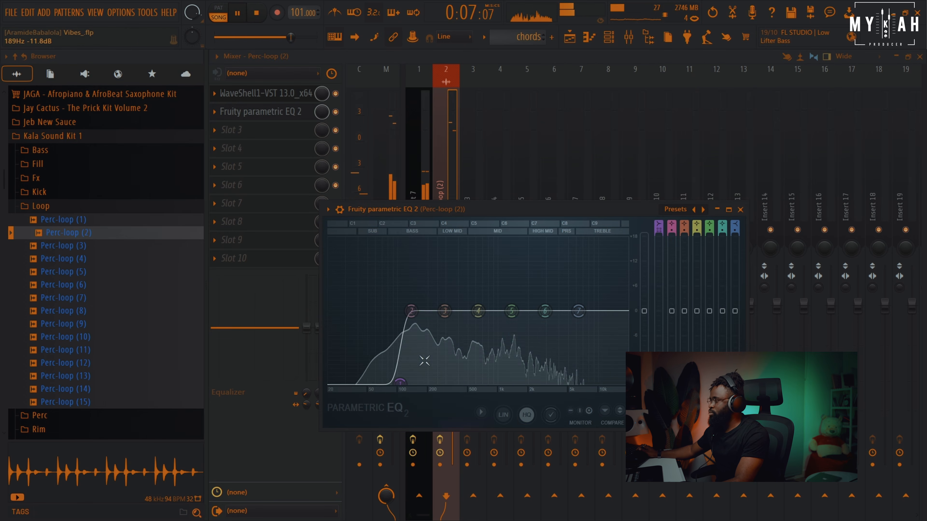
left_click_drag(402, 384, 412, 384)
Write an Omnisphere bass line in the bass pattern with D4, D4, A4 and E4 notes
key("F5")
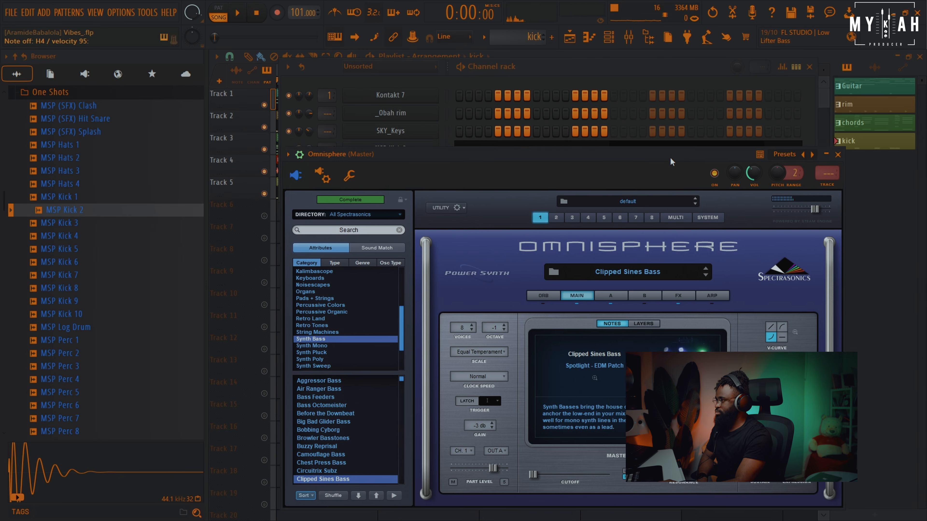
left_click_drag(670, 157, 683, 138)
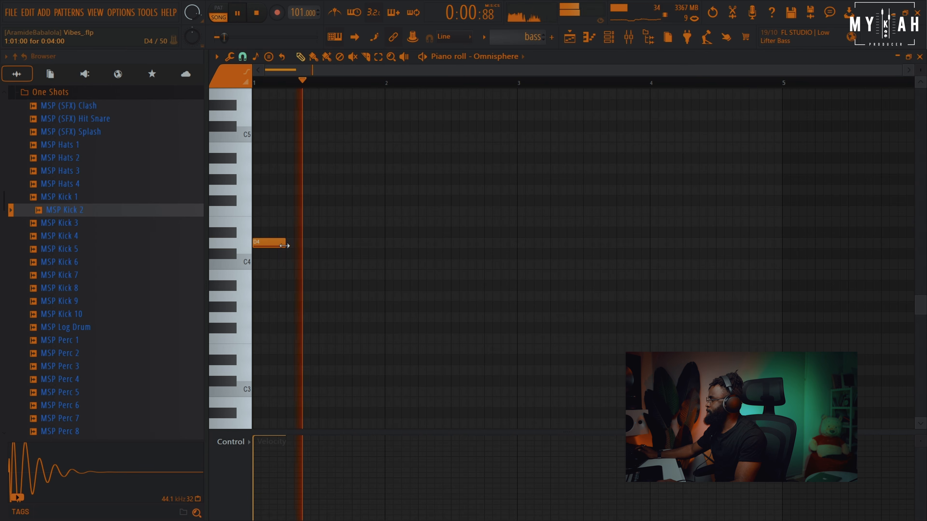
left_click(318, 244)
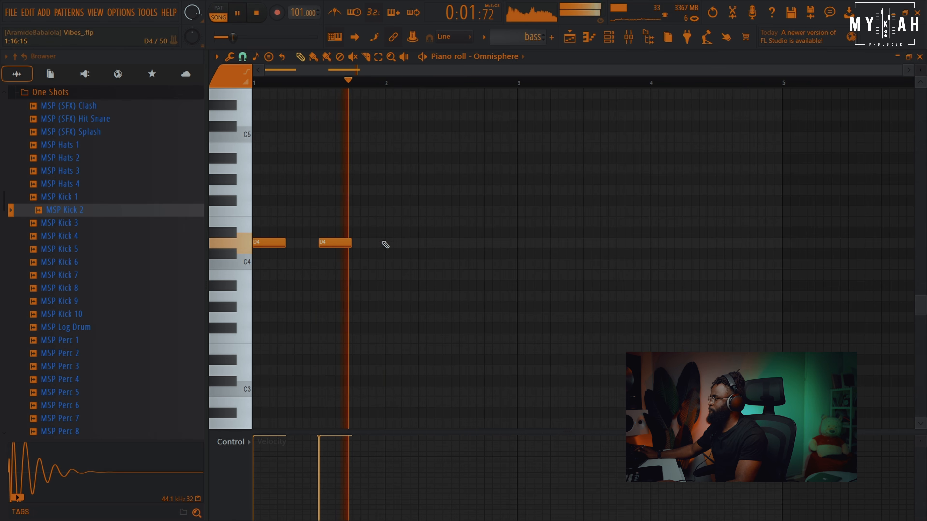
left_click(387, 190)
left_click_drag(387, 190, 387, 168)
key("space")
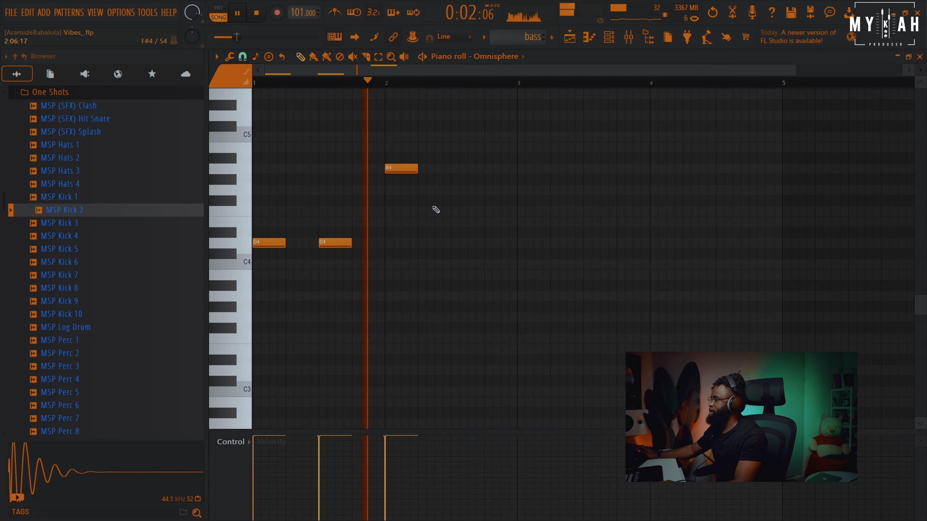
left_click(453, 222)
key("space")
left_click_drag(463, 222, 464, 189)
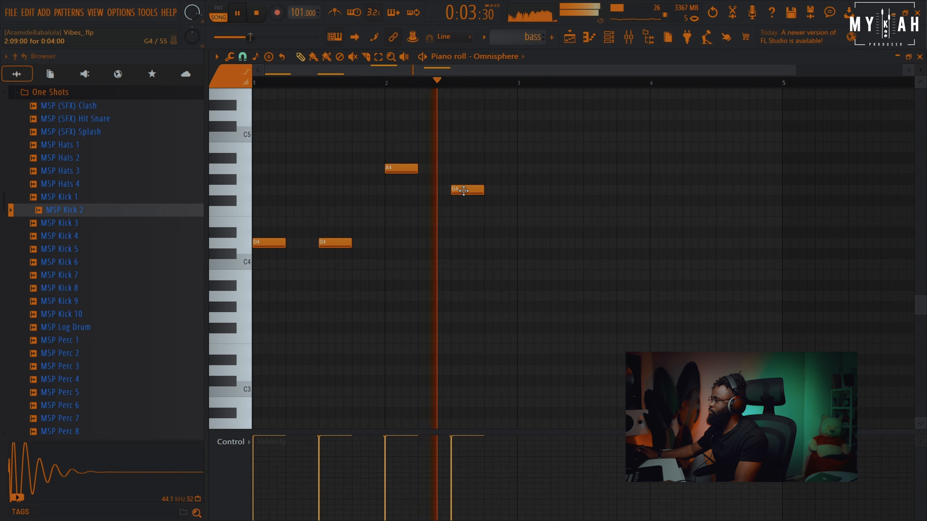
key("space")
left_click_drag(463, 190, 463, 227)
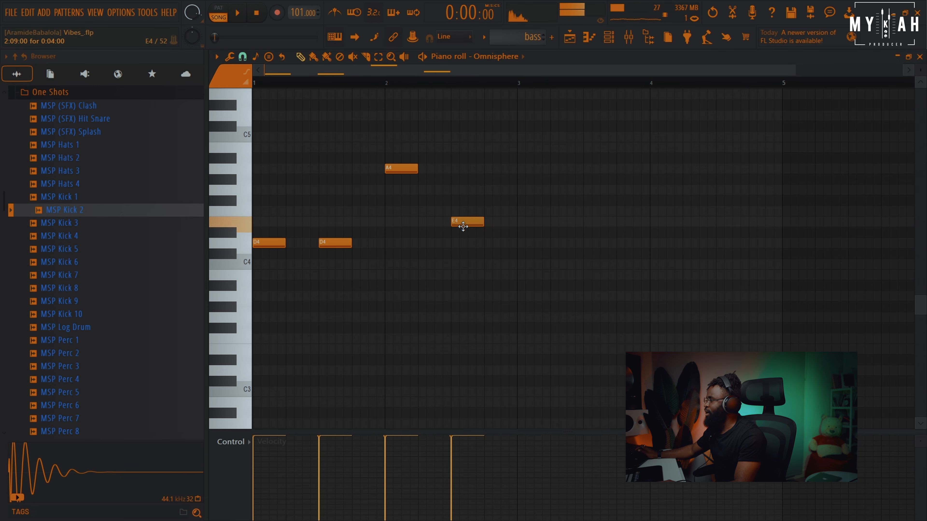
Reopen the bass pattern and add two short D5 notes in the first bar
left_click(572, 41)
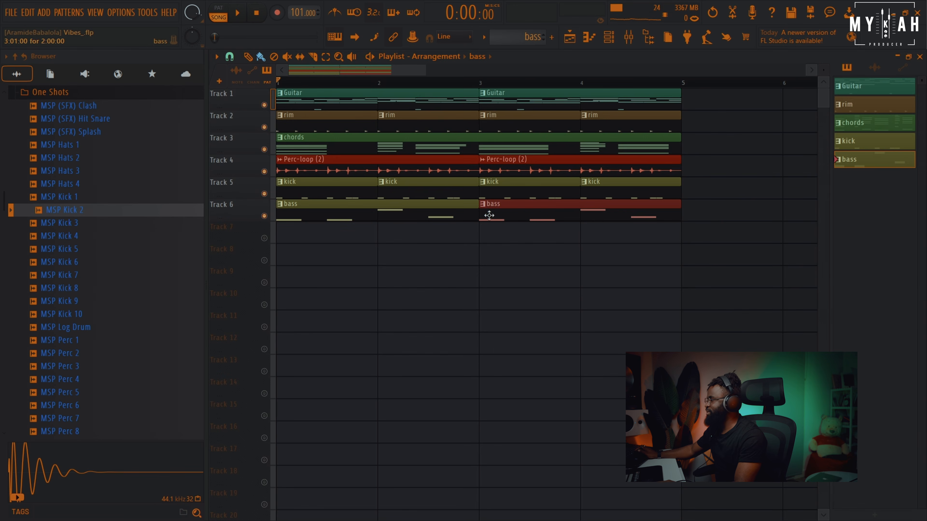
double_click(305, 216)
key("space")
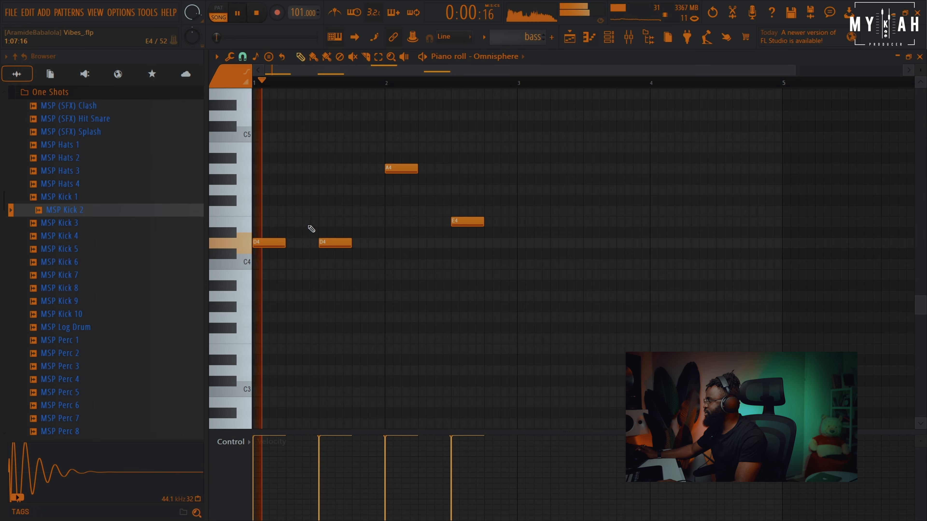
key("space")
left_click_drag(307, 180, 307, 117)
key("space")
left_click_drag(331, 145, 318, 146)
left_click(371, 144)
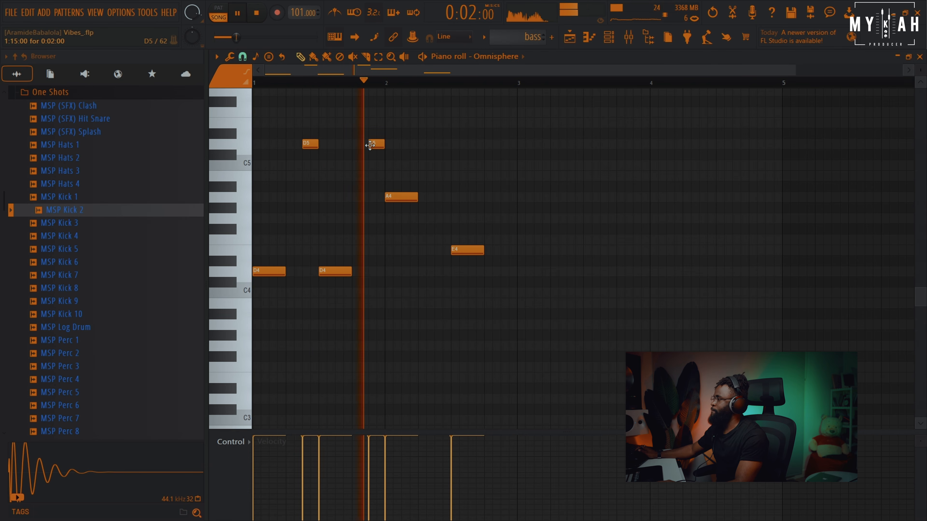
key("space")
Add an E5 note near the end of bar 2 and move the second D5 note down to D4
left_click(495, 251)
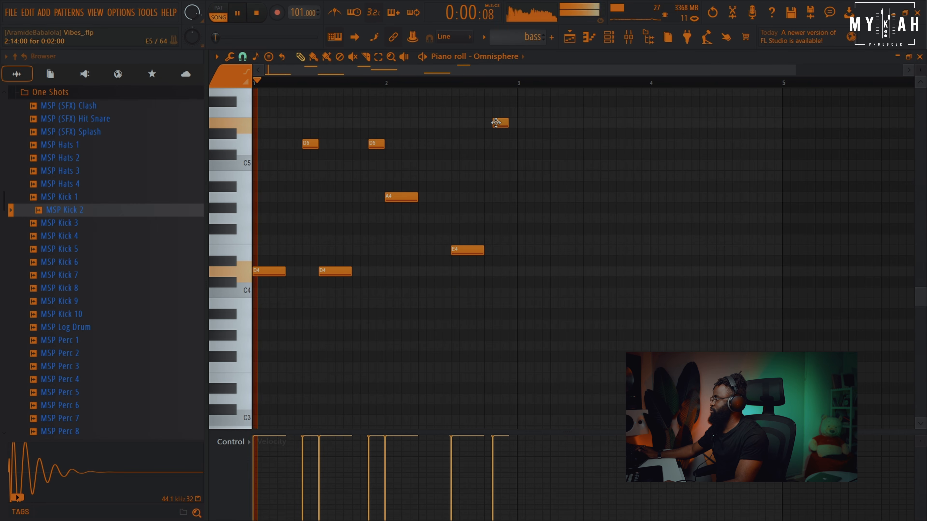
left_click_drag(496, 123, 502, 124)
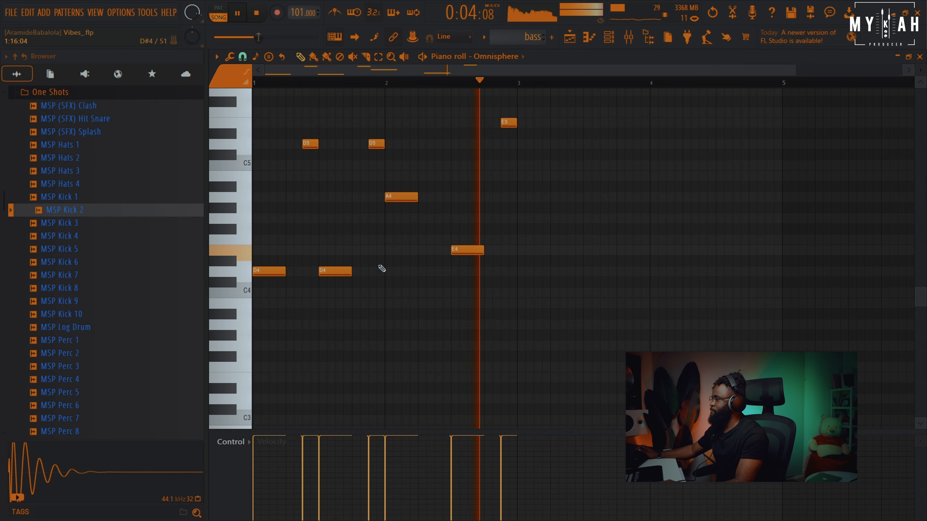
key("space")
left_click_drag(376, 145, 375, 273)
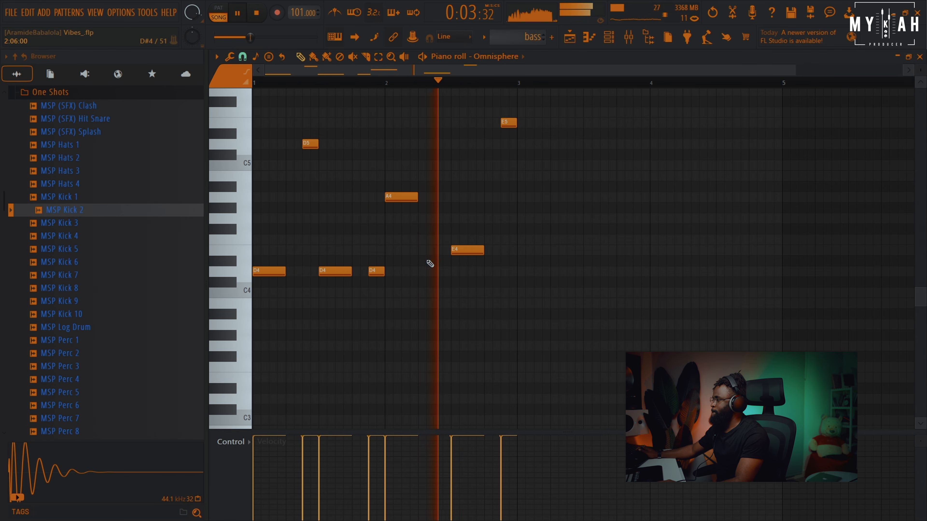
key("space")
key("space")
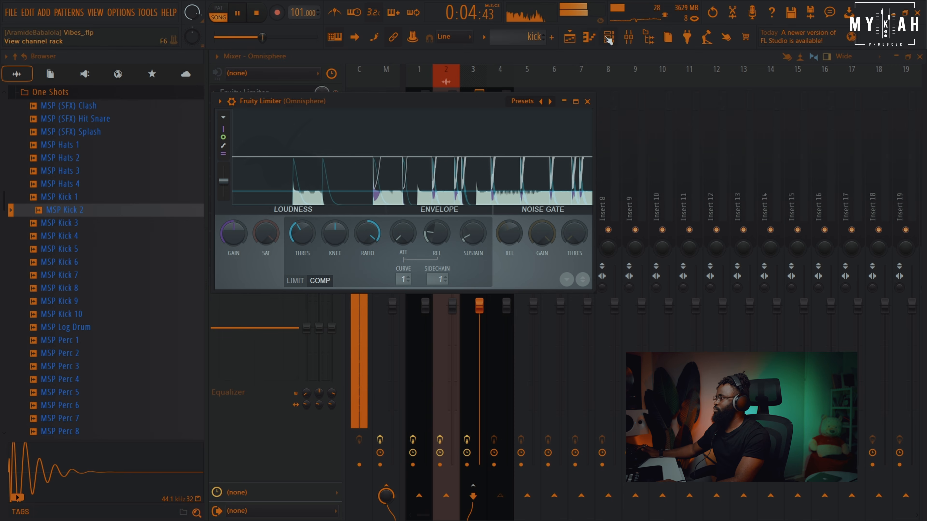
Route the _Obah rim channel to a free mixer track
key("F6")
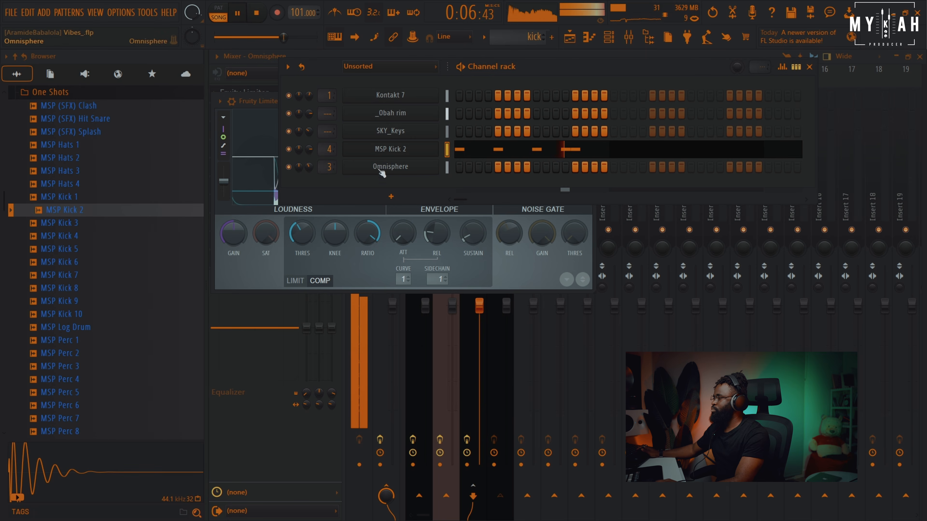
left_click(400, 113)
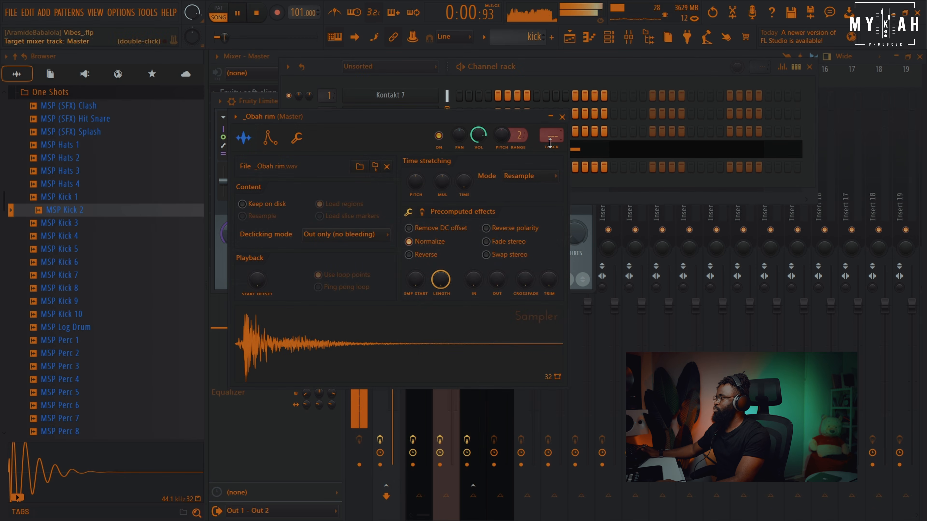
key("ctrl+l")
Add a Peculiar Sounds instrument channel and load the Cheap Sine preset from Glide Pads
left_click(628, 37)
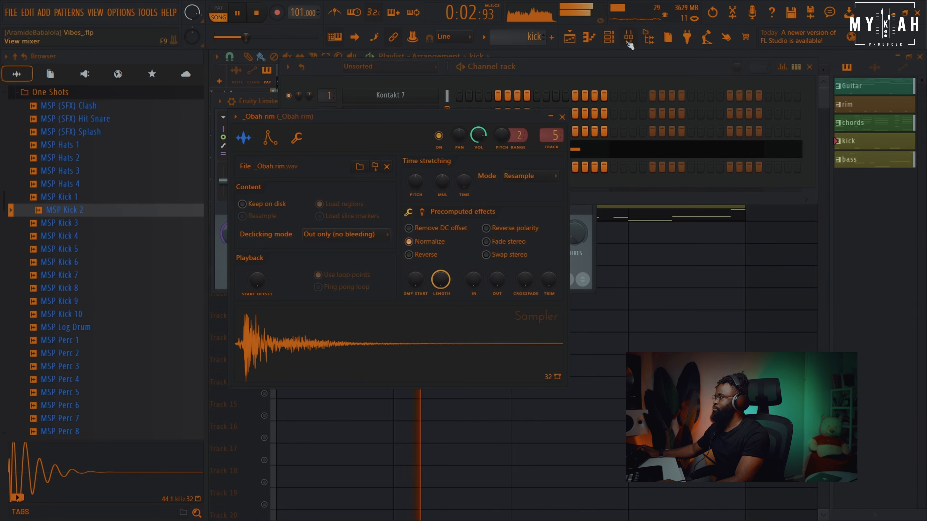
left_click(610, 37)
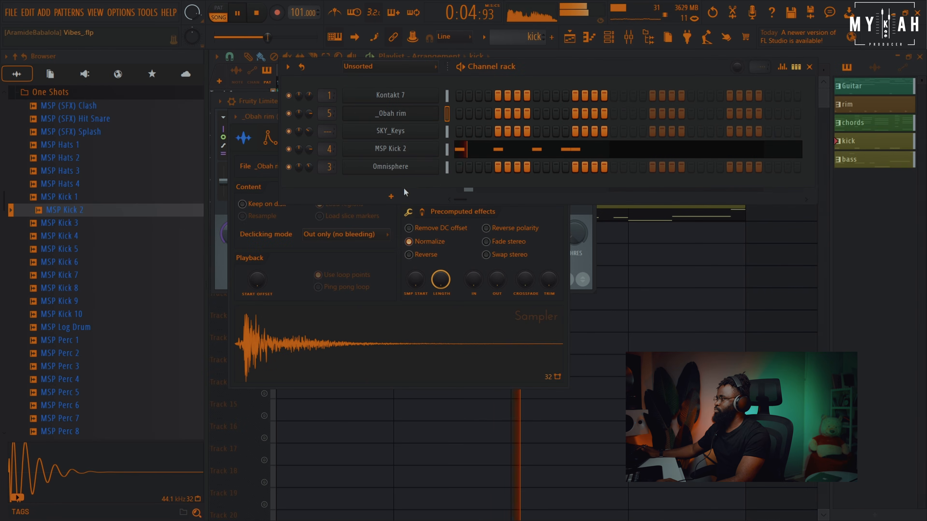
left_click(391, 196)
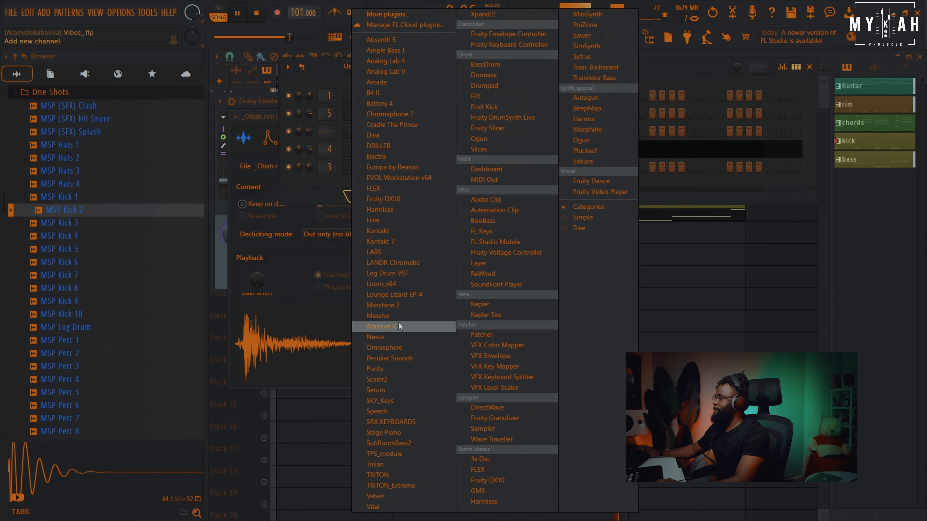
left_click(397, 360)
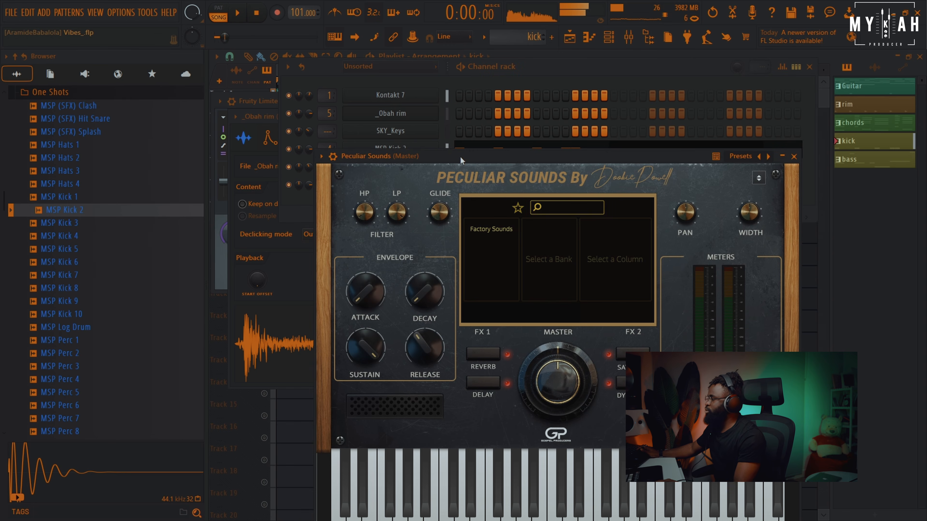
left_click_drag(570, 252, 570, 261)
left_click(564, 255)
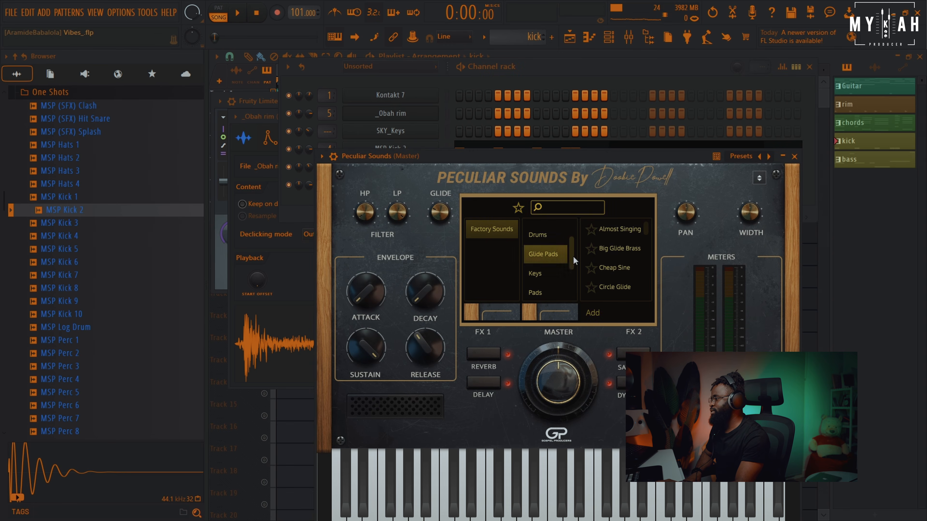
left_click(616, 266)
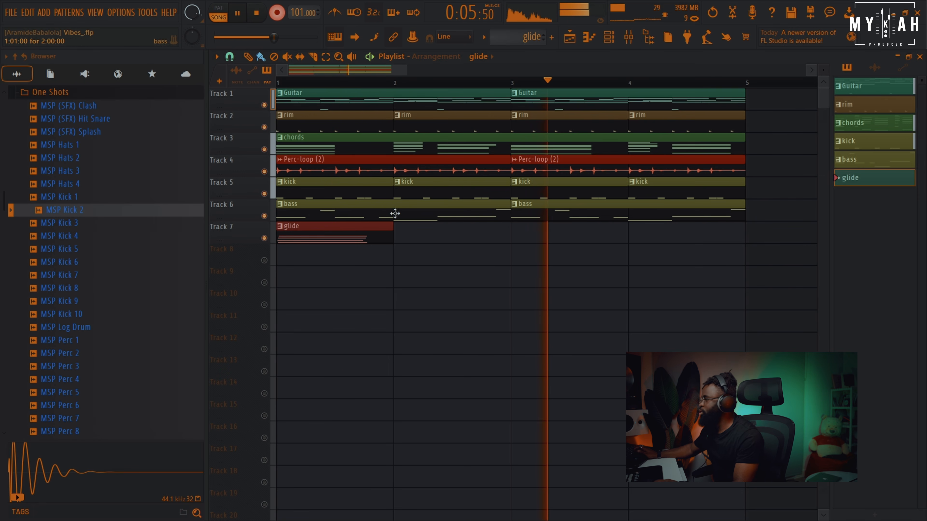
Record a glide chord part into the glide pattern on Track 7
left_click(256, 12)
left_click(277, 12)
key("space")
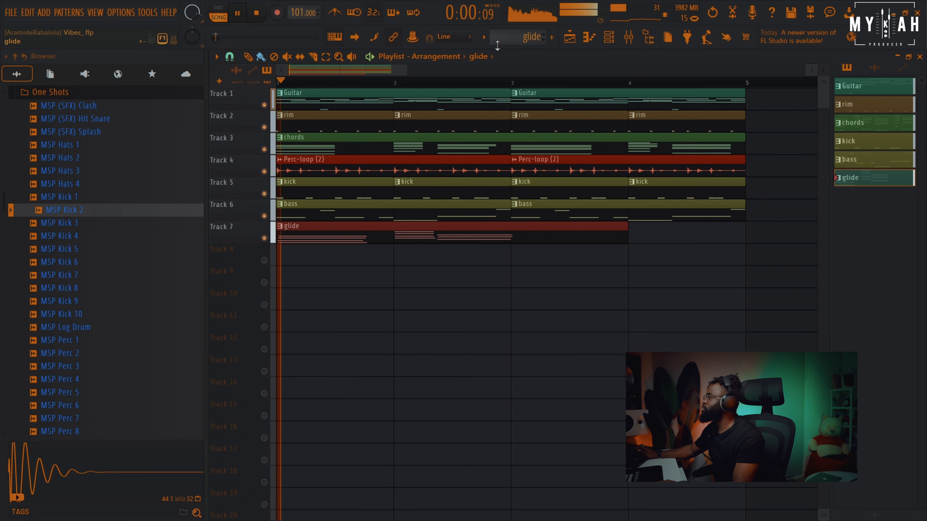
Quantize the glide notes and scale their velocities with the level scaling tool
left_click(589, 37)
key("ctrl+q")
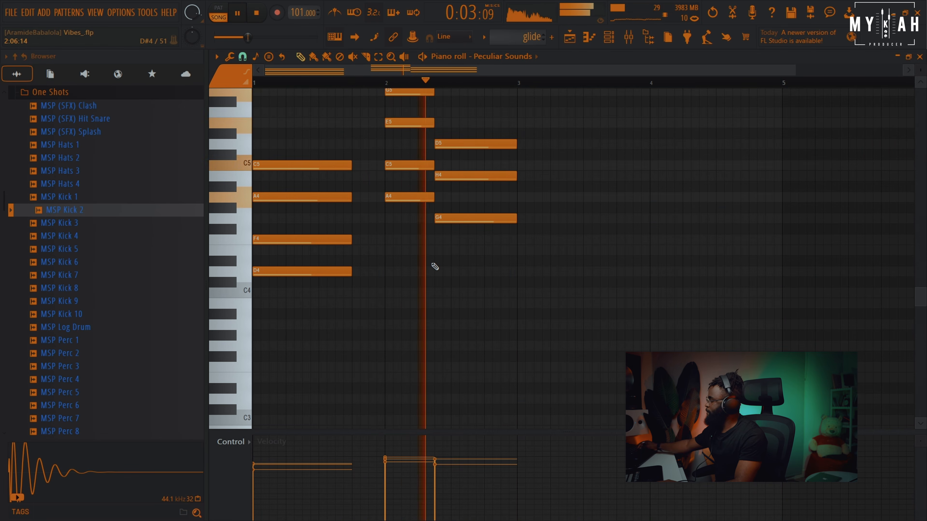
key("alt+x")
left_click_drag(492, 232, 492, 243)
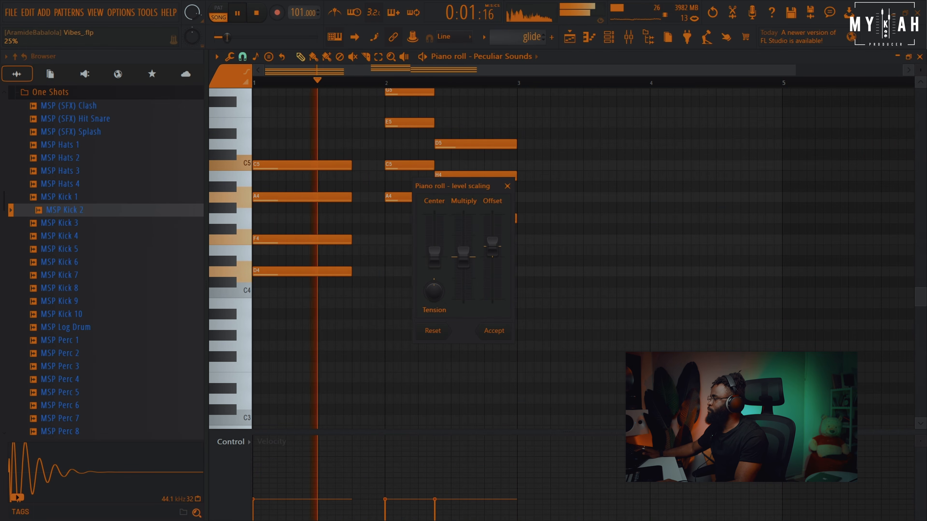
left_click(505, 334)
Route the Peculiar Sounds channel to a free mixer track
key("F6")
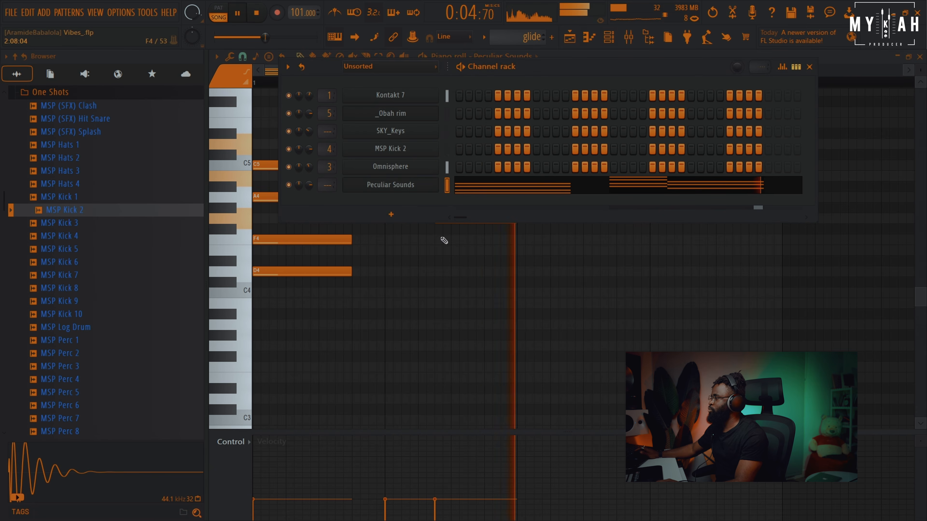
left_click(401, 186)
key("space")
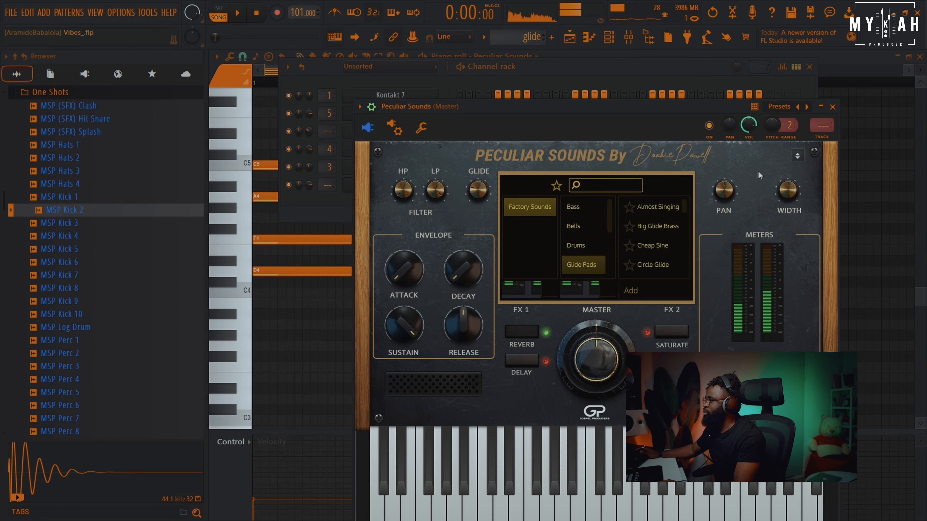
left_click(816, 146)
Add Fruity parametric EQ 2 to the Peculiar Sounds insert and cut both its highs and lows
left_click(316, 97)
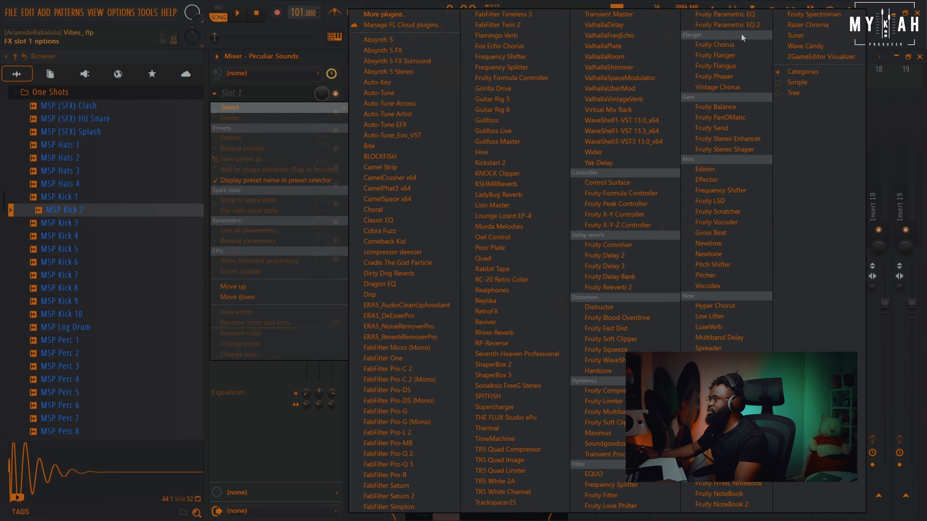
left_click(728, 25)
key("space")
left_click_drag(563, 295, 493, 368)
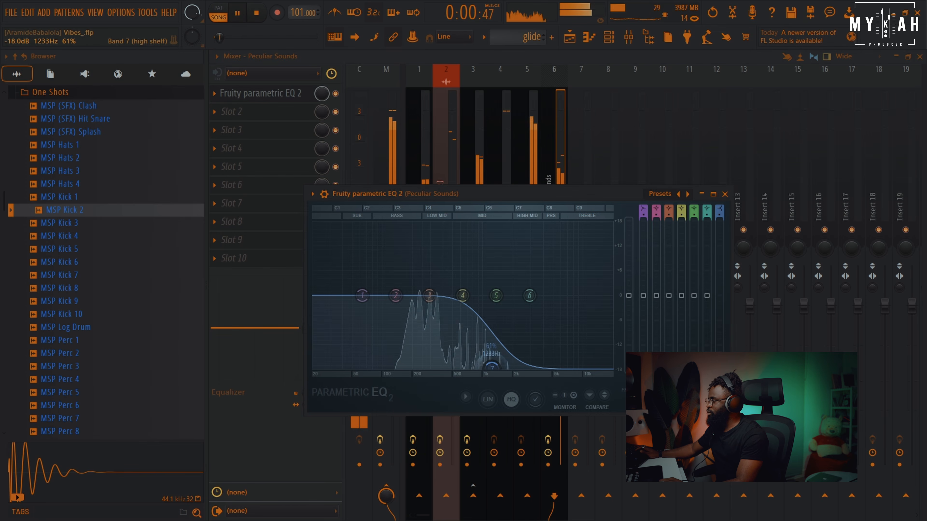
left_click_drag(362, 296, 415, 366)
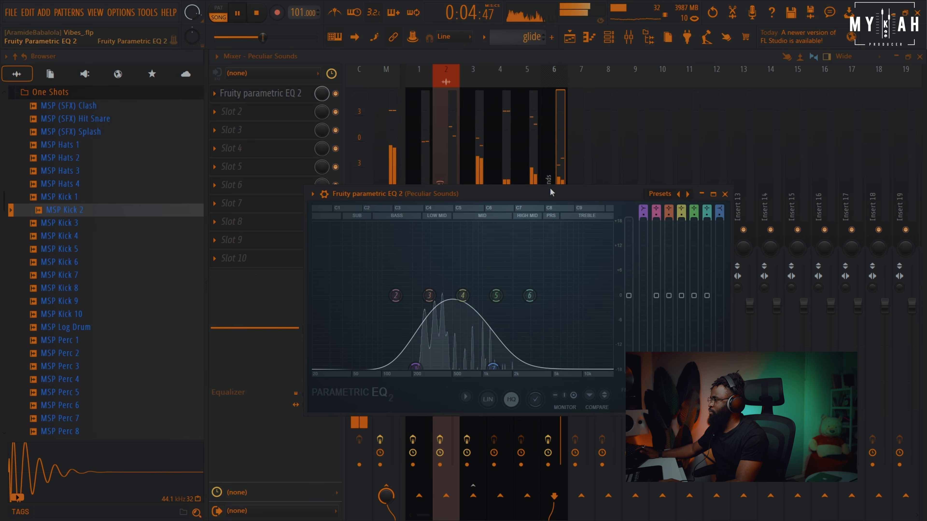
Lower the Peculiar Sounds insert's volume fader
left_click(563, 67)
left_click_drag(561, 308, 561, 338)
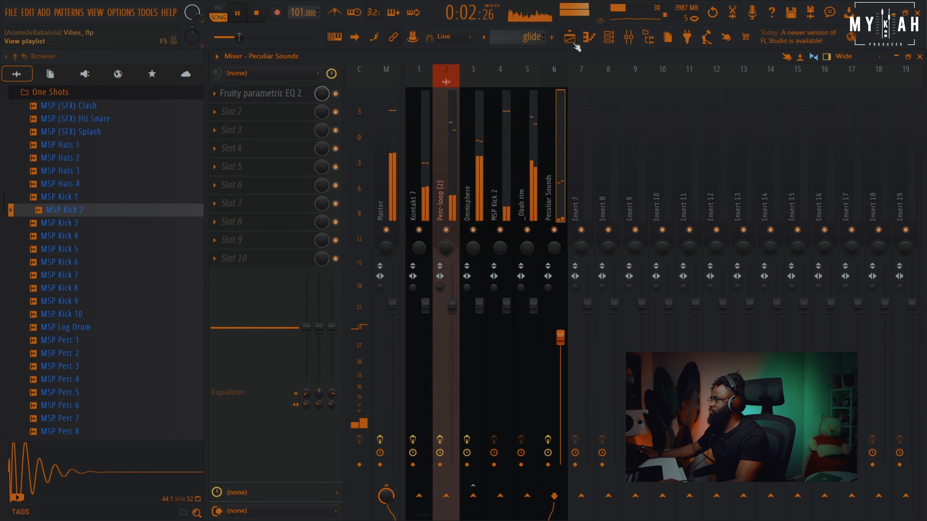
Place a second glide clip at bar 3 on Track 7
left_click(571, 37)
left_click(515, 248)
left_click_drag(517, 250, 534, 240)
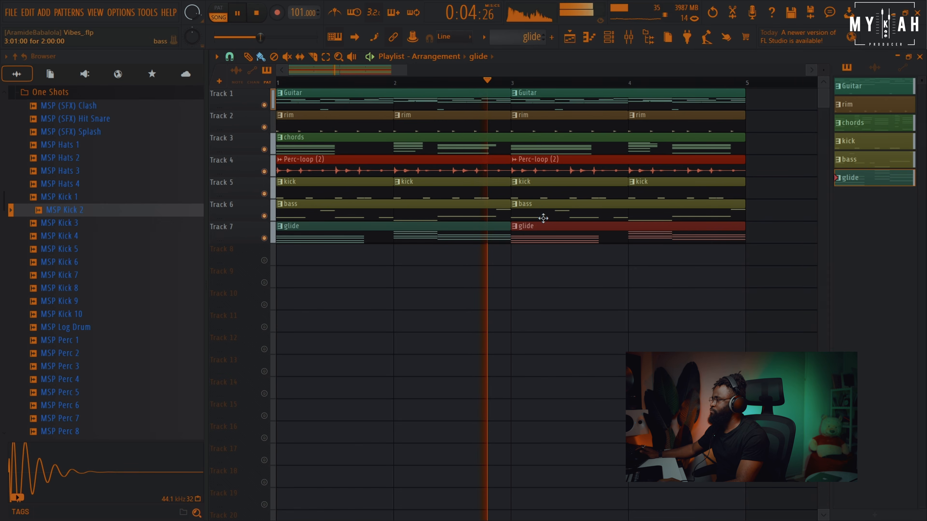
scroll(516, 88, "down", 3)
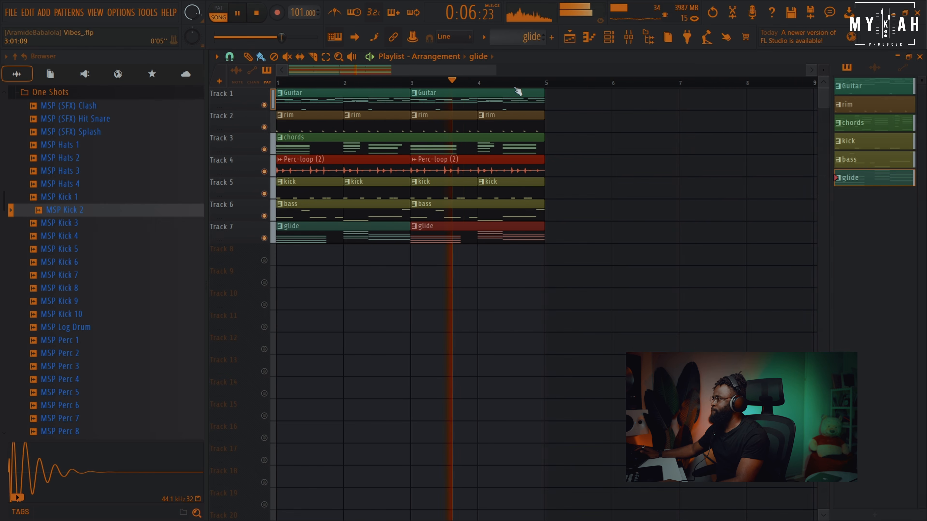
Lower the master volume slightly and load Fruity Reeverb 2 into the Kontakt 7 guitar insert's third slot
left_click_drag(292, 37, 314, 37)
left_click(629, 38)
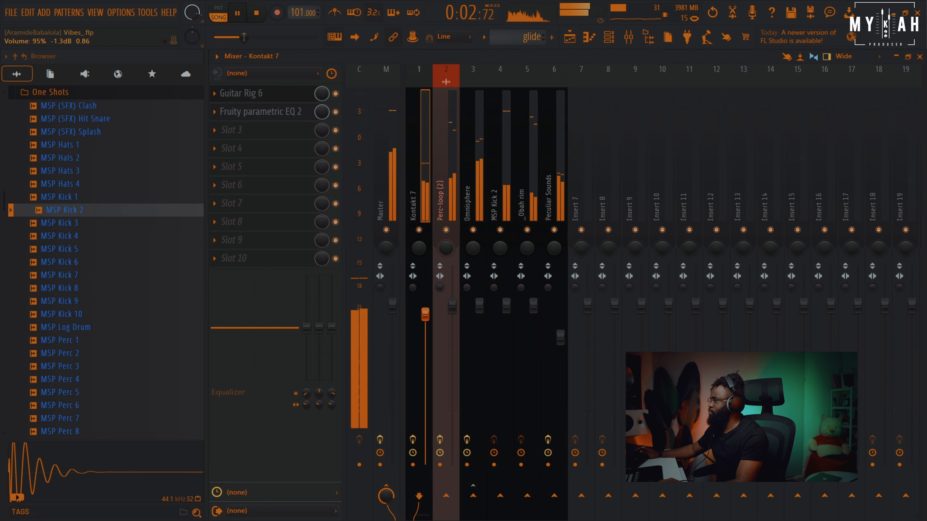
key("space")
left_click(277, 130)
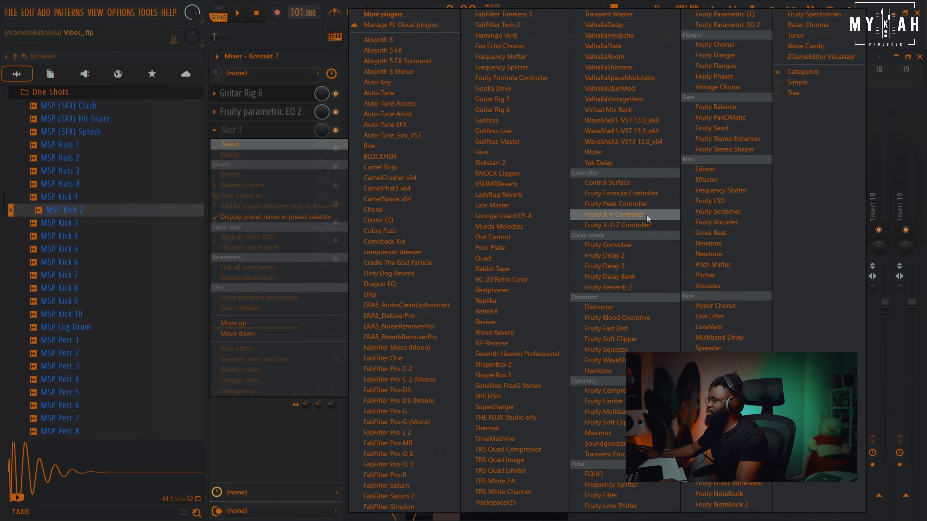
left_click(640, 290)
key("space")
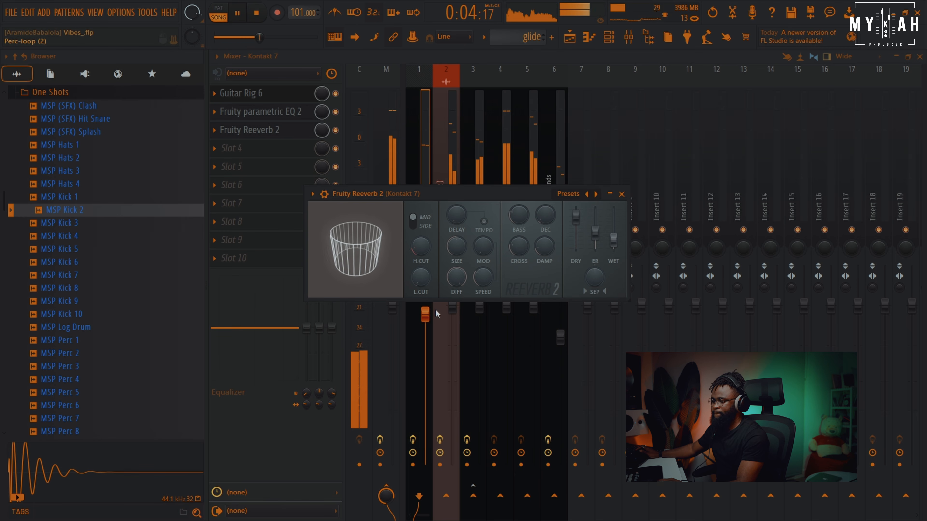
Raise the Reeverb 2 low cut and nudge its wet level
left_click_drag(423, 282, 423, 268)
left_click_drag(614, 242, 613, 240)
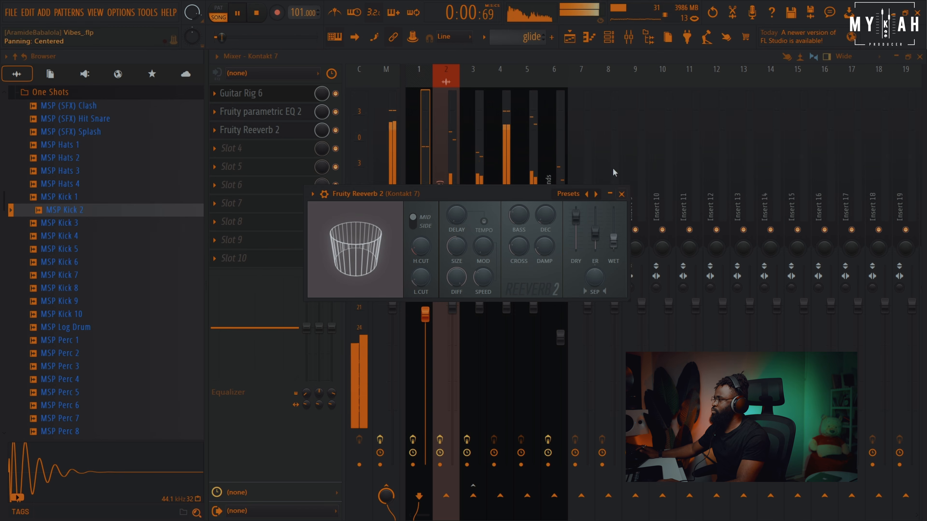
Open the CONGA 2 channel's sampler settings and view its envelope page
left_click(571, 42)
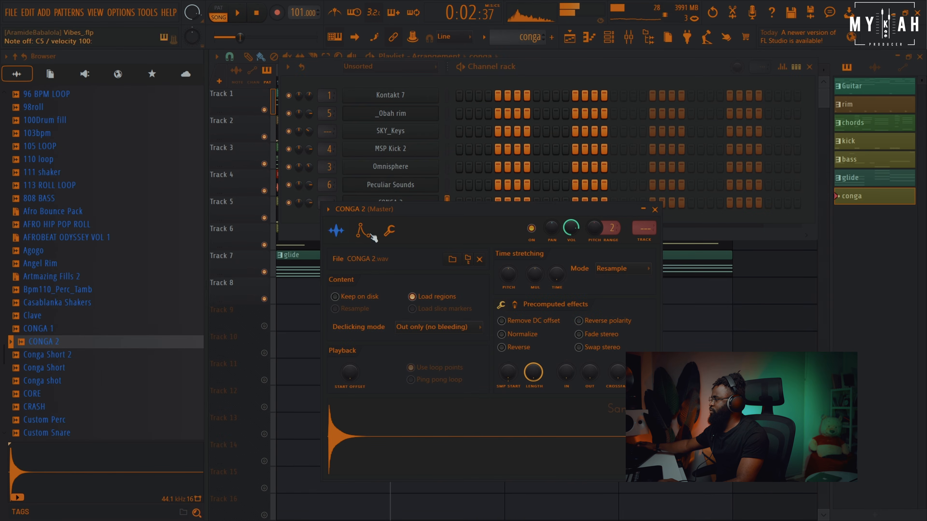
left_click(363, 231)
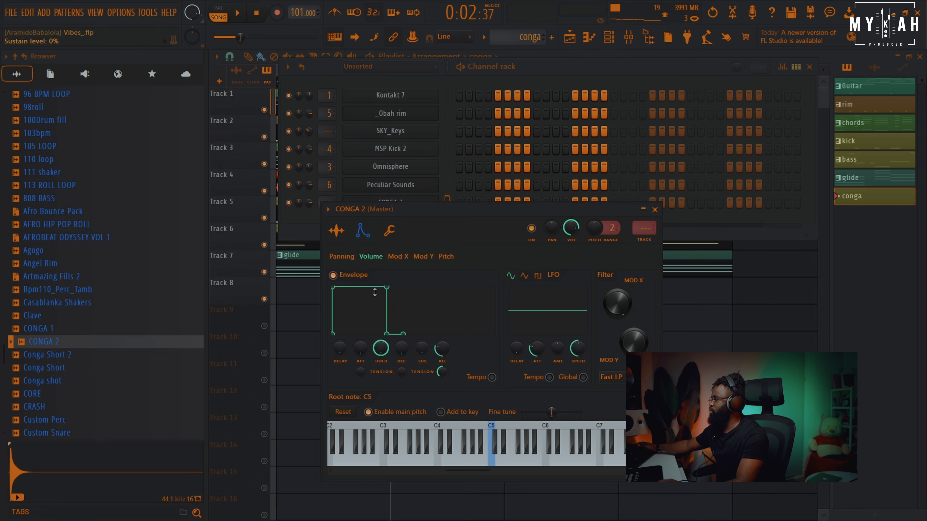
left_click(336, 230)
left_click(332, 72)
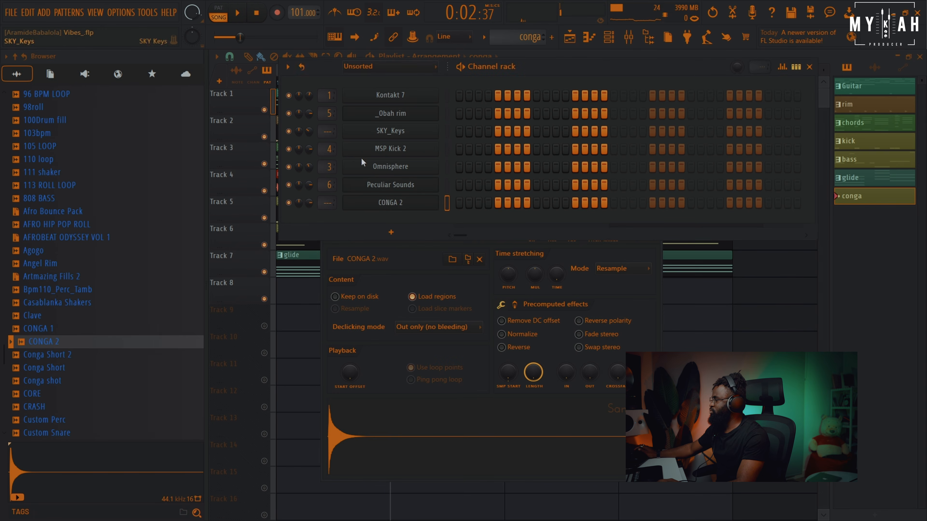
Open CONGA 2 in the piano roll and write two short notes near C5 in bar 1
right_click(436, 201)
left_click(457, 200)
key("space")
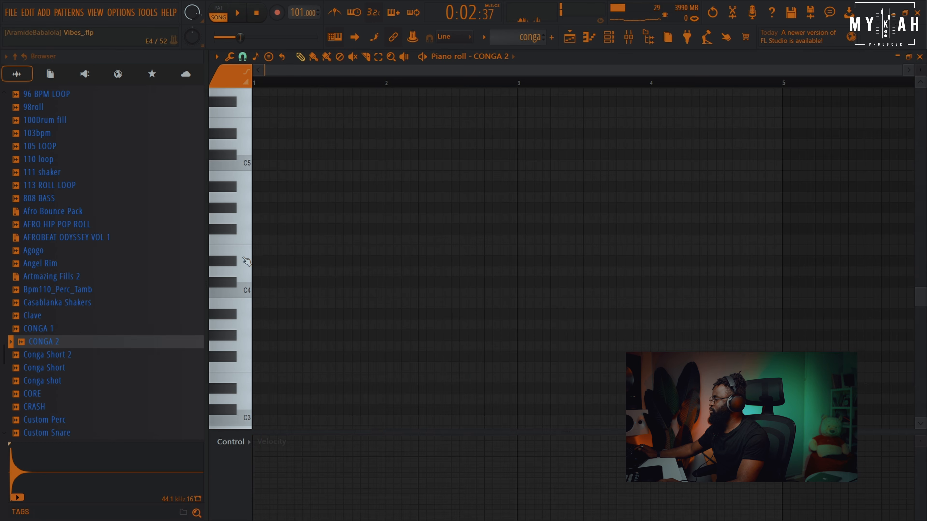
scroll(255, 278, "up", 3)
key("space")
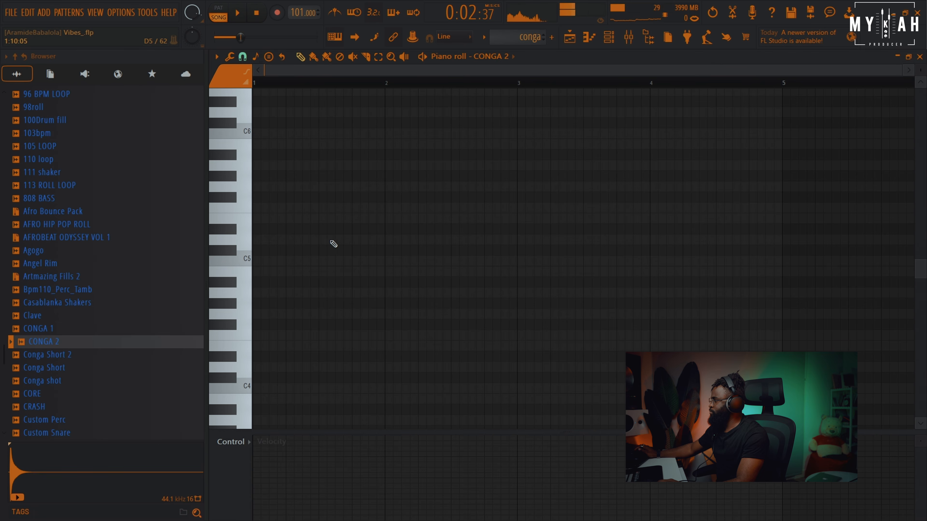
left_click(340, 240)
key("space")
left_click_drag(340, 240, 357, 246)
key("space")
left_click_drag(347, 240, 347, 272)
left_click(355, 271)
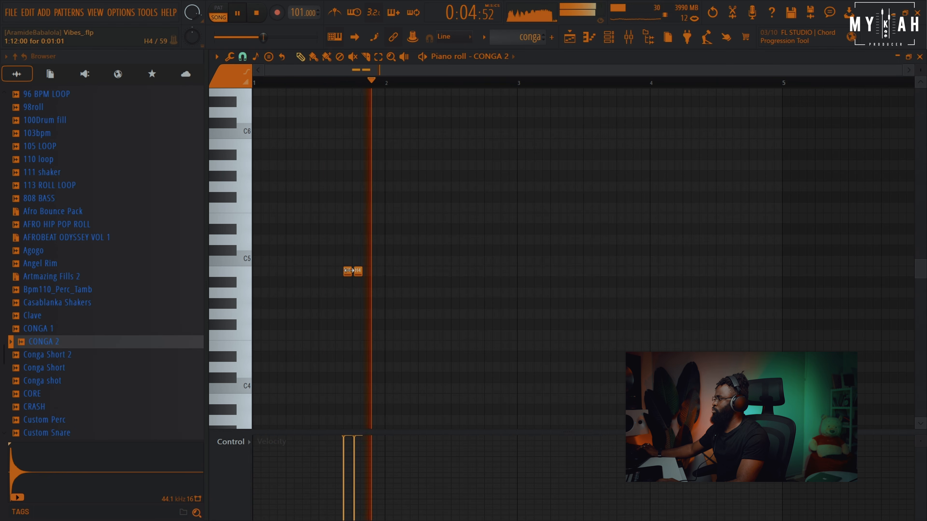
scroll(351, 84, "up", 3)
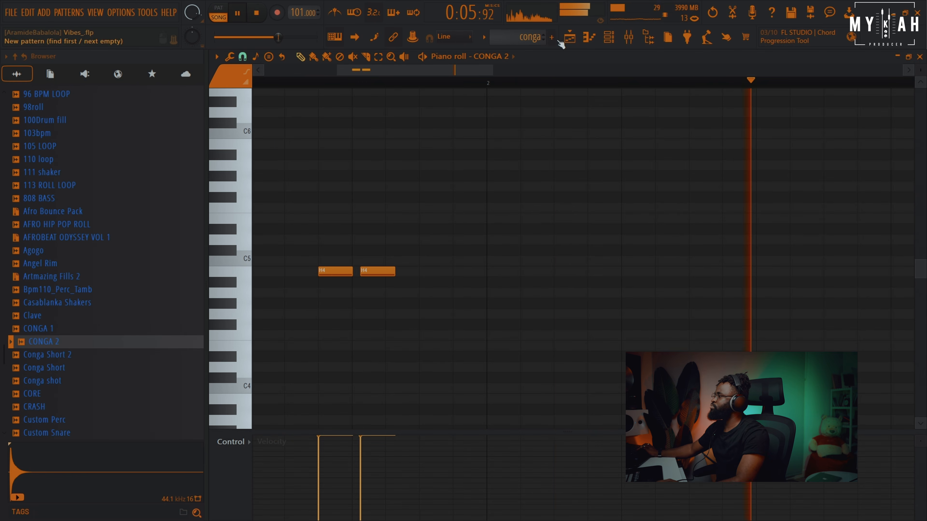
Place a second conga clip at bar 4 on Track 8
key("F5")
left_click(631, 290)
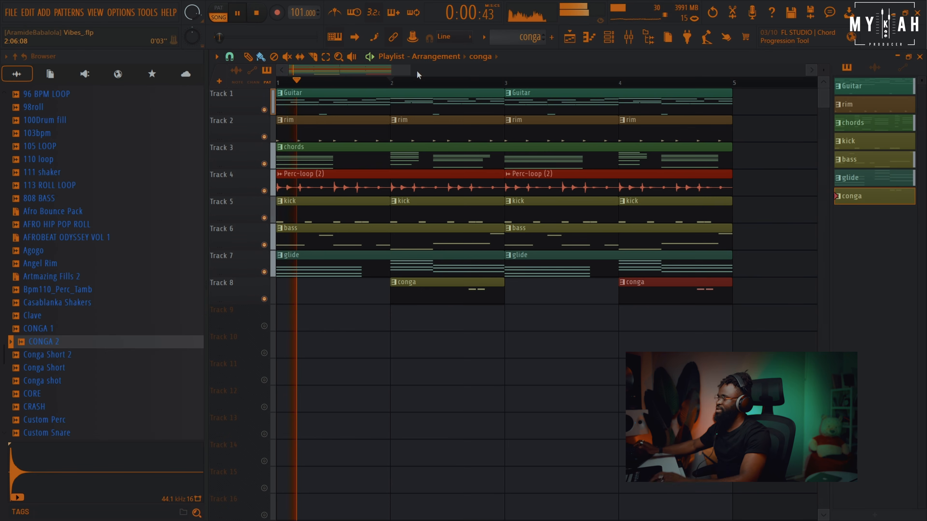
key("space")
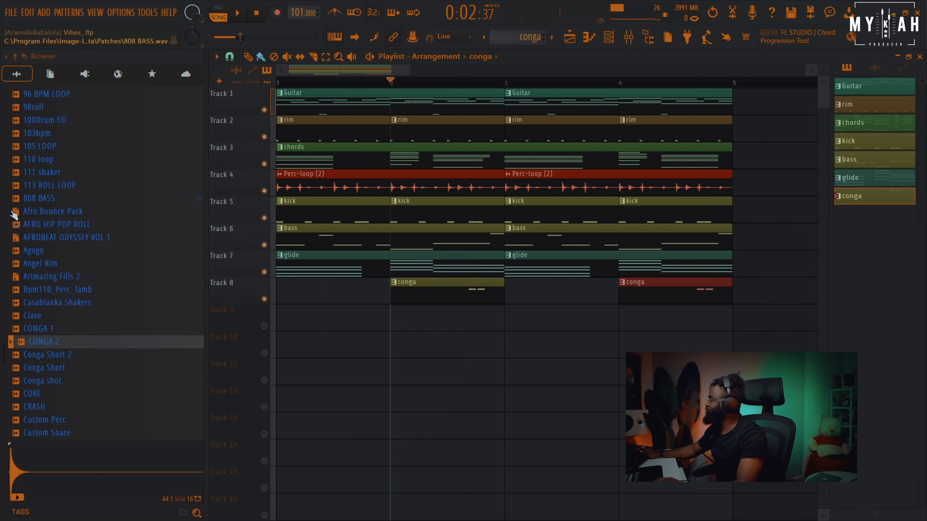
Browse the sample folders for a percussion roll, previewing COLOZ PACK-GENESIS rolls
scroll(135, 245, "up", 10)
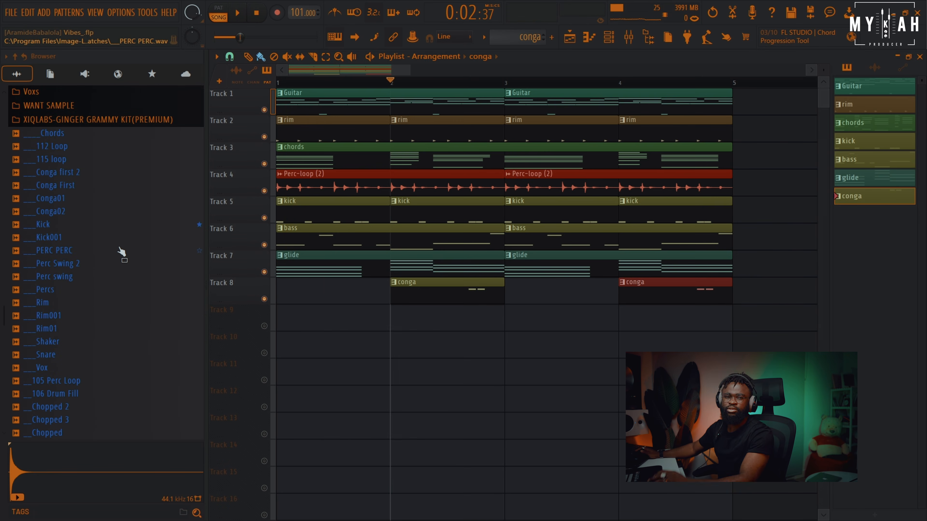
scroll(121, 252, "up", 15)
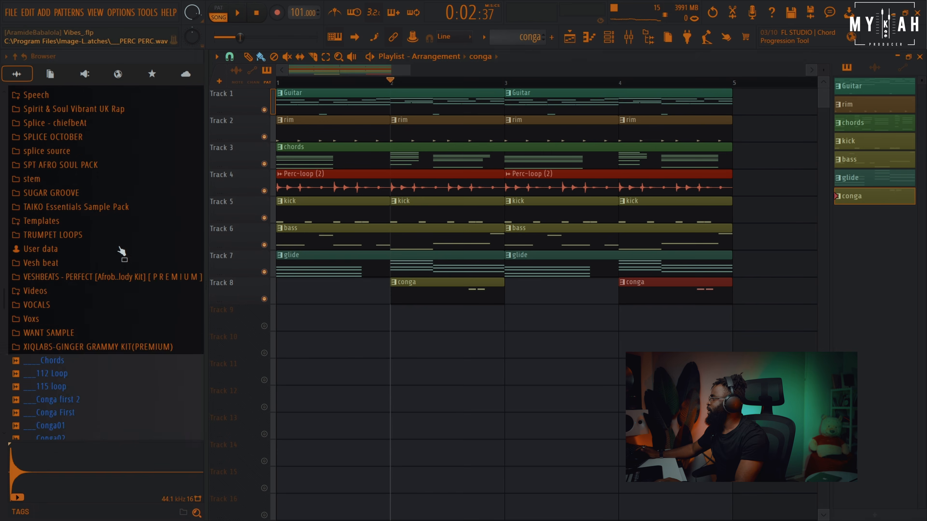
scroll(103, 321, "down", 4)
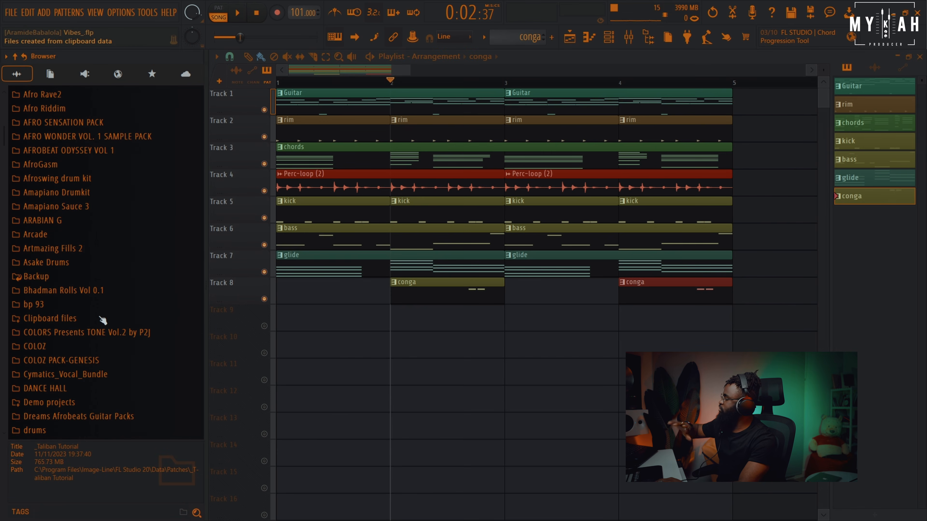
scroll(102, 320, "down", 4)
scroll(102, 321, "down", 4)
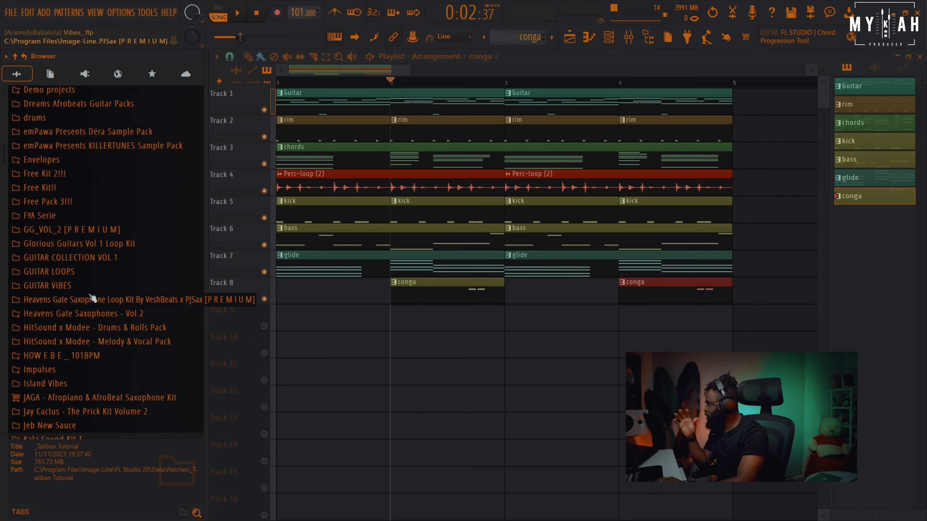
left_click(79, 260)
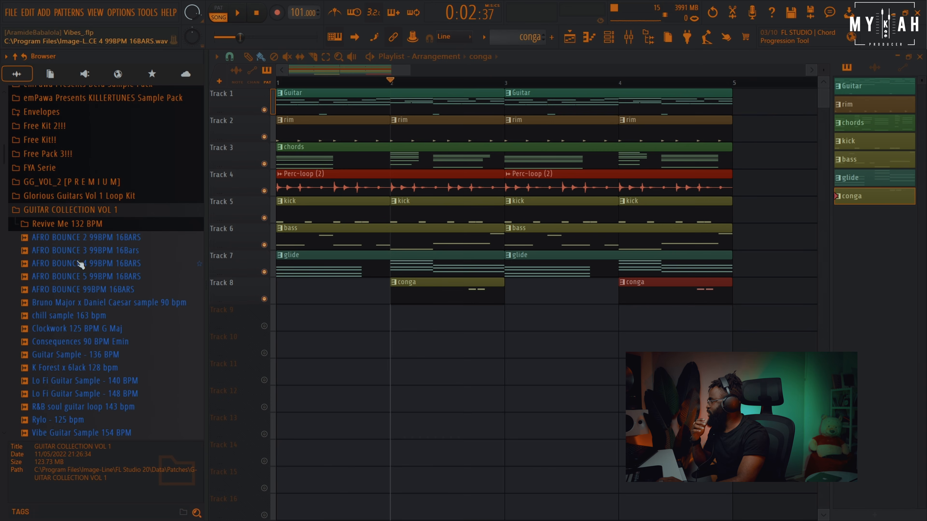
left_click(83, 211)
scroll(82, 230, "up", 7)
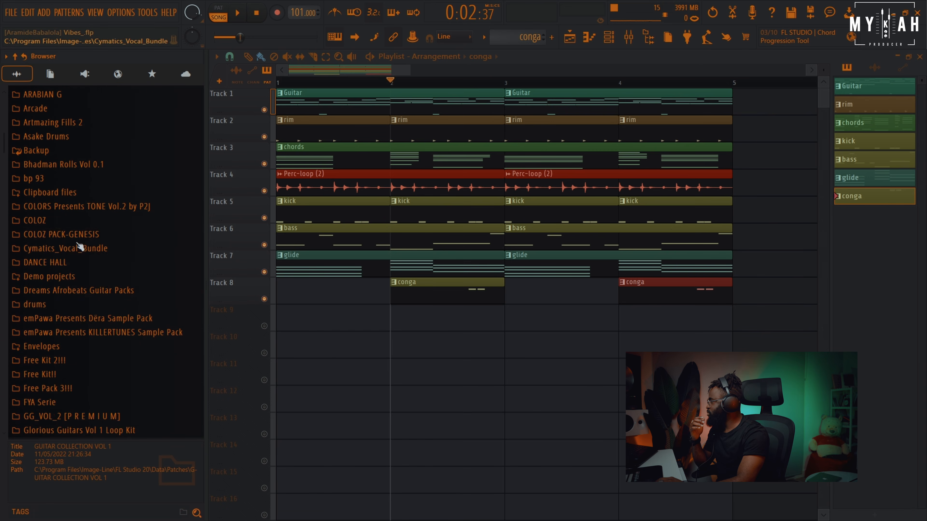
left_click(80, 235)
left_click(81, 235)
left_click(80, 236)
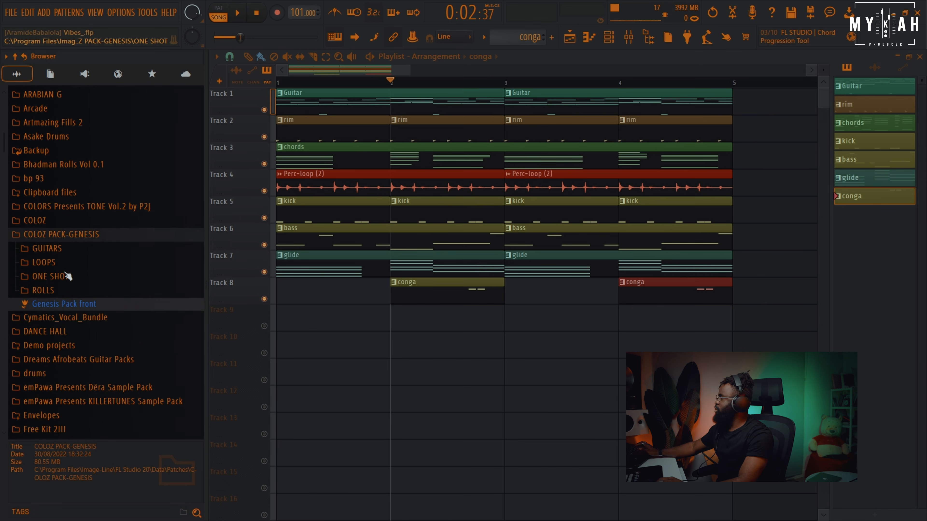
left_click(69, 292)
left_click(81, 261)
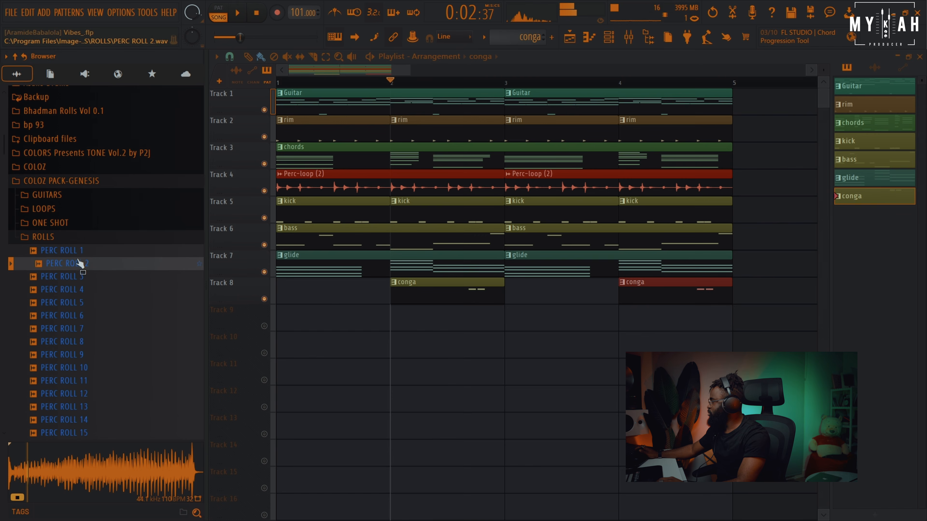
Add the PERC ROLL 2 sample to Track 9 and, with snap set to Bar, move it to bar 4
left_click_drag(79, 266, 736, 318)
key("space")
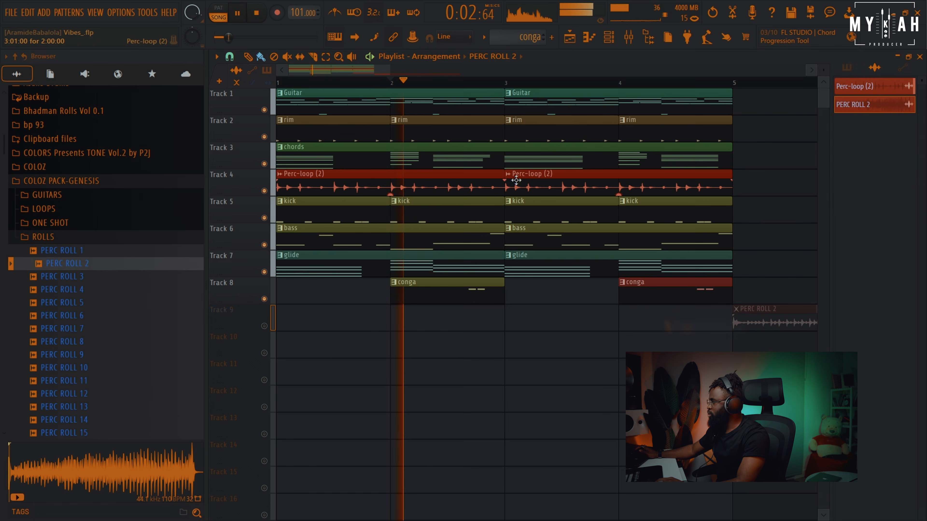
scroll(367, 86, "right", 5)
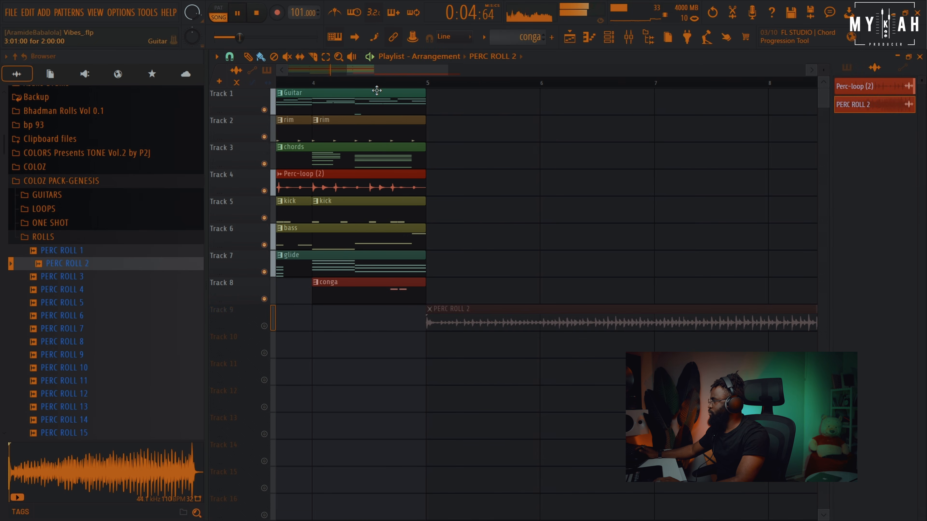
scroll(377, 90, "up", 4)
left_click(230, 57)
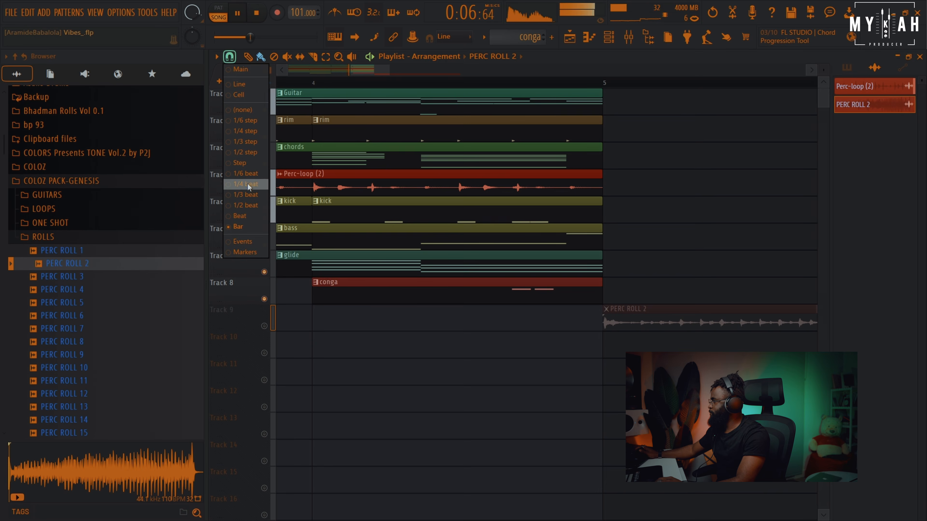
left_click(242, 227)
left_click_drag(611, 324, 388, 324)
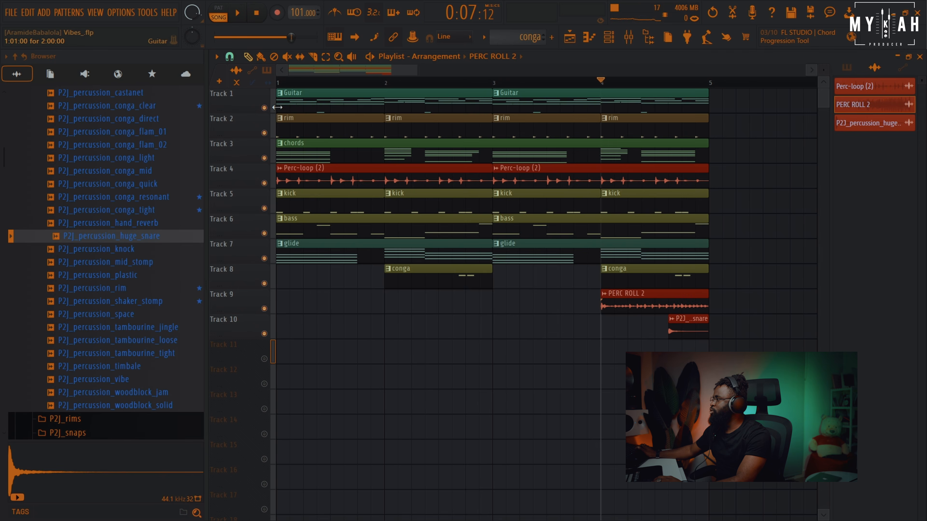
Open the Guitar pattern in the piano roll and play it back to review its notes
right_click(264, 108)
double_click(308, 95)
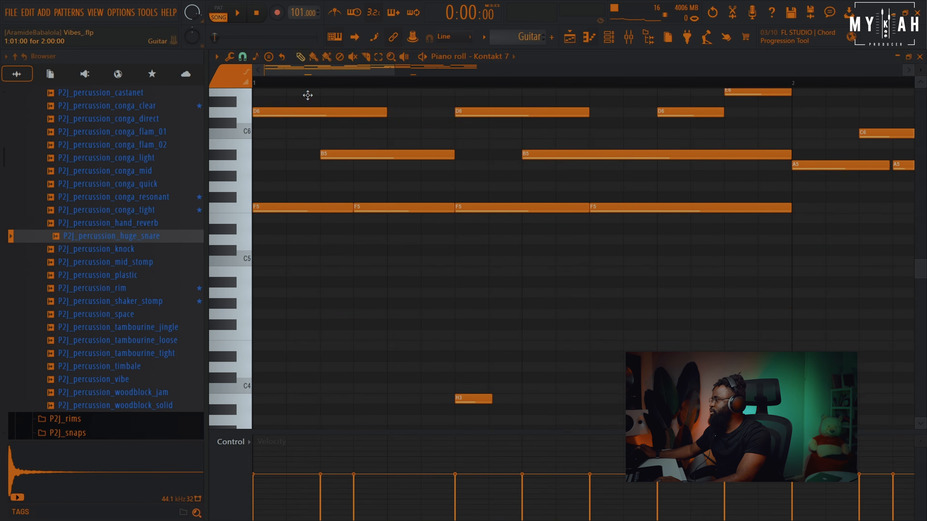
scroll(460, 224, "up", 3)
key("space")
scroll(419, 88, "down", 3)
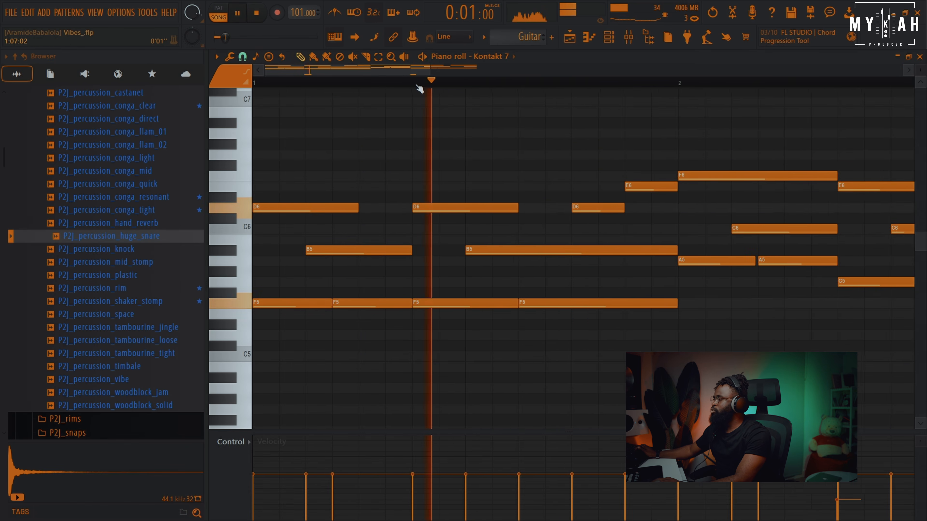
key("space")
scroll(419, 89, "down", 2)
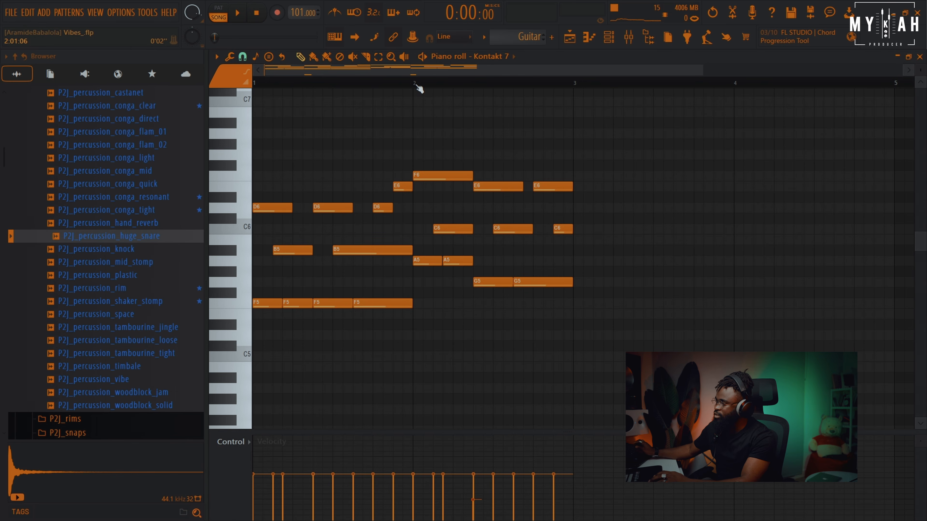
key("space")
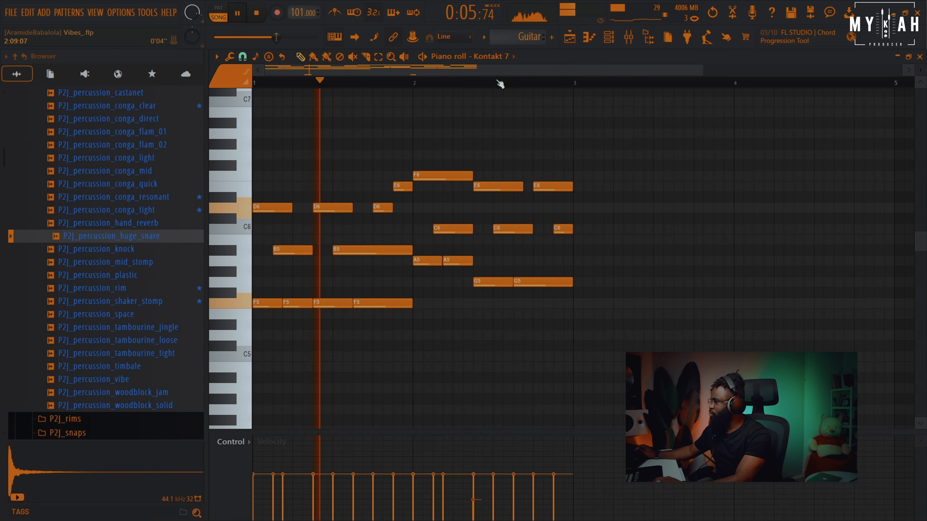
key("F5")
Solo the rim track together with the Perc-loop and kick tracks for playback
key("space")
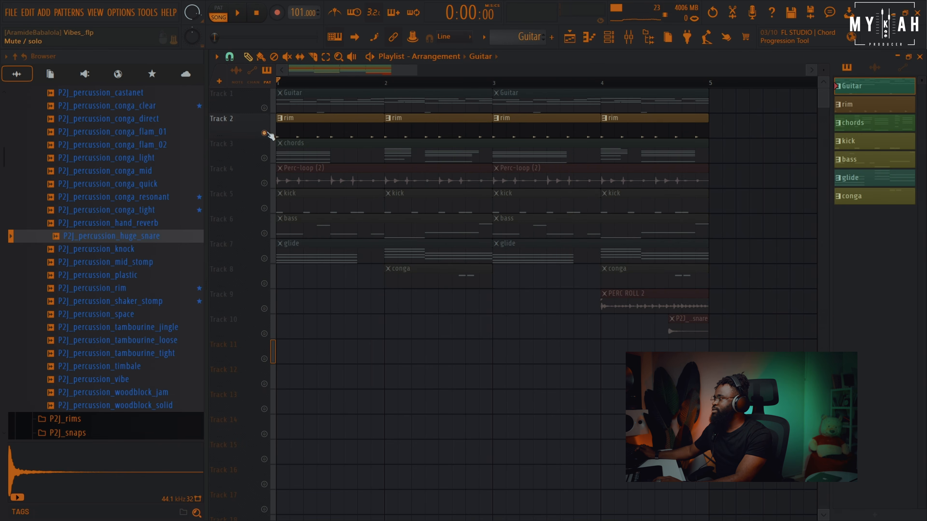
left_click(265, 183)
left_click(265, 209)
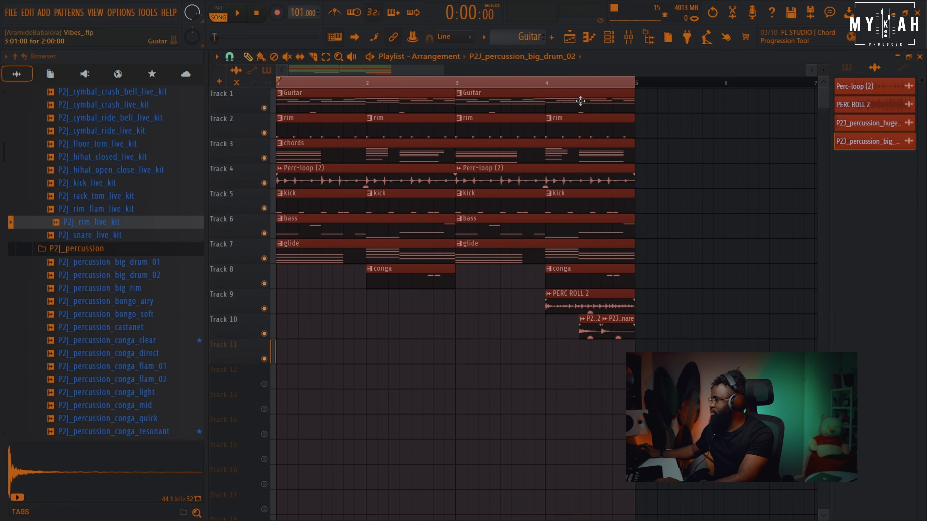
key("space")
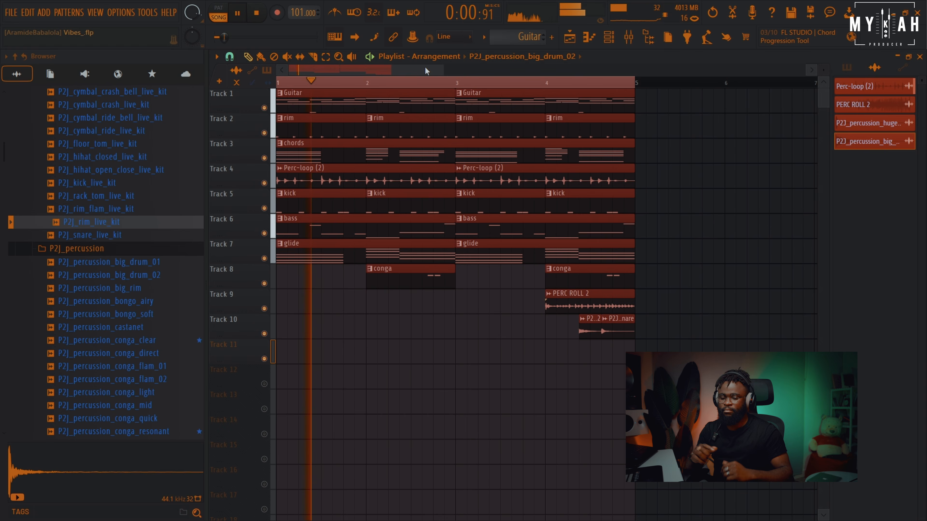